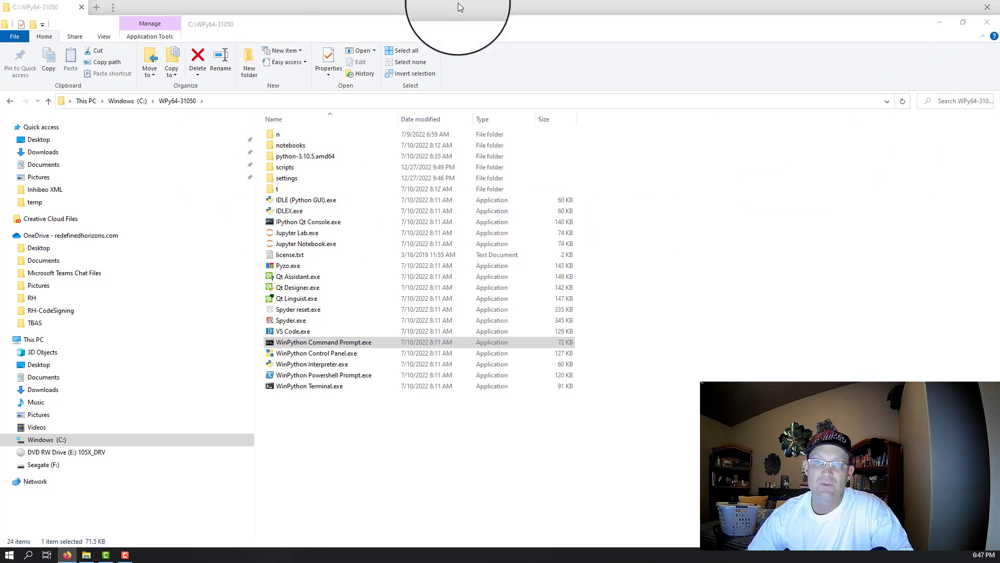
# Search Google for xlwings, open the xlwings.org result, and close the search tab.
pyautogui.write('xlwings')
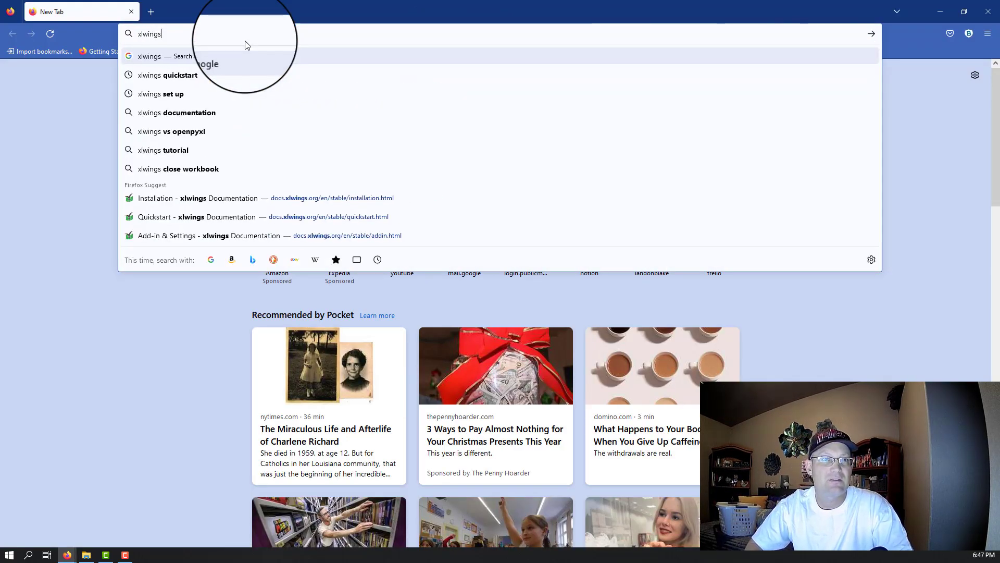
pyautogui.press('Return')
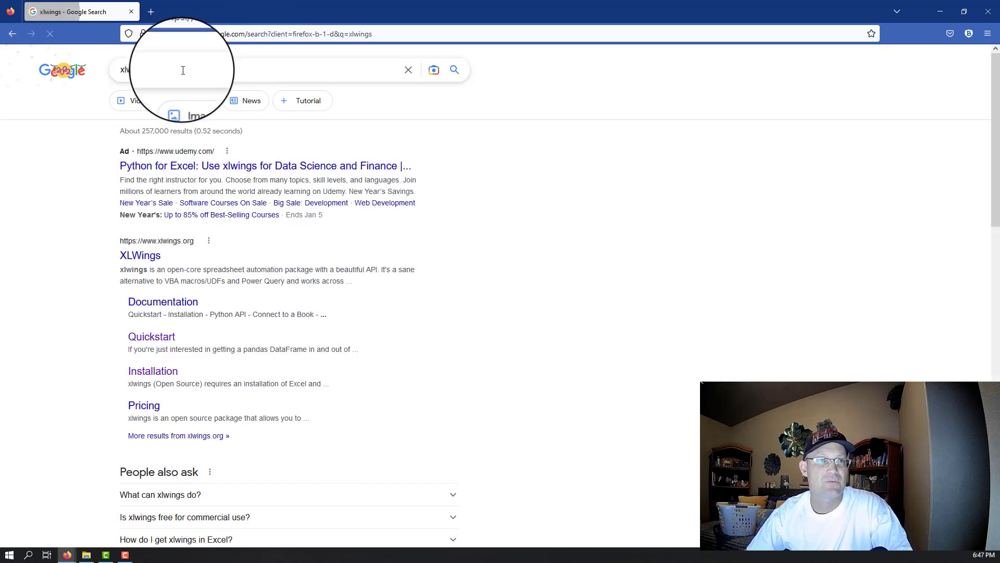
pyautogui.click(132, 252)
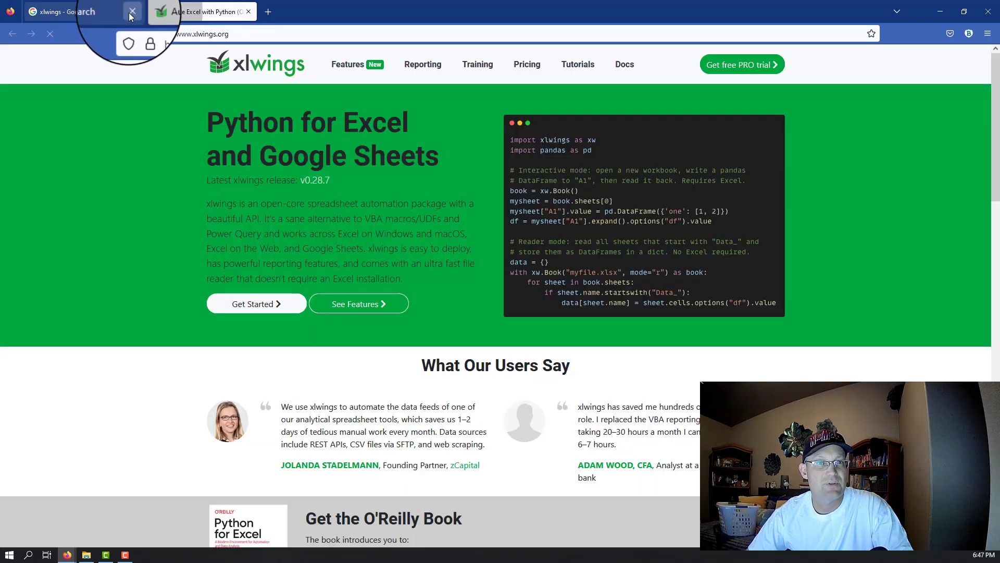
pyautogui.click(131, 12)
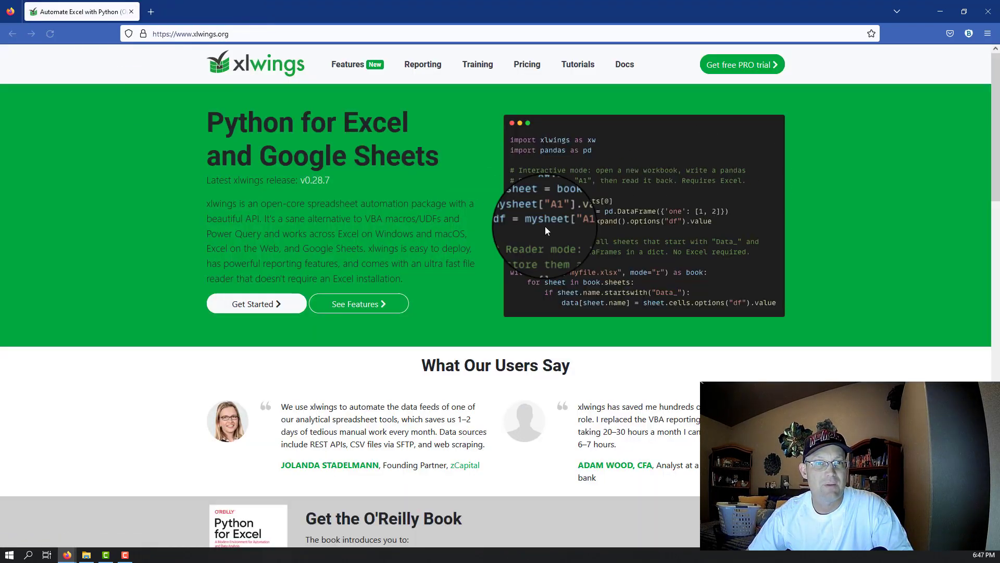
pyautogui.scroll(-1, 585, 378)
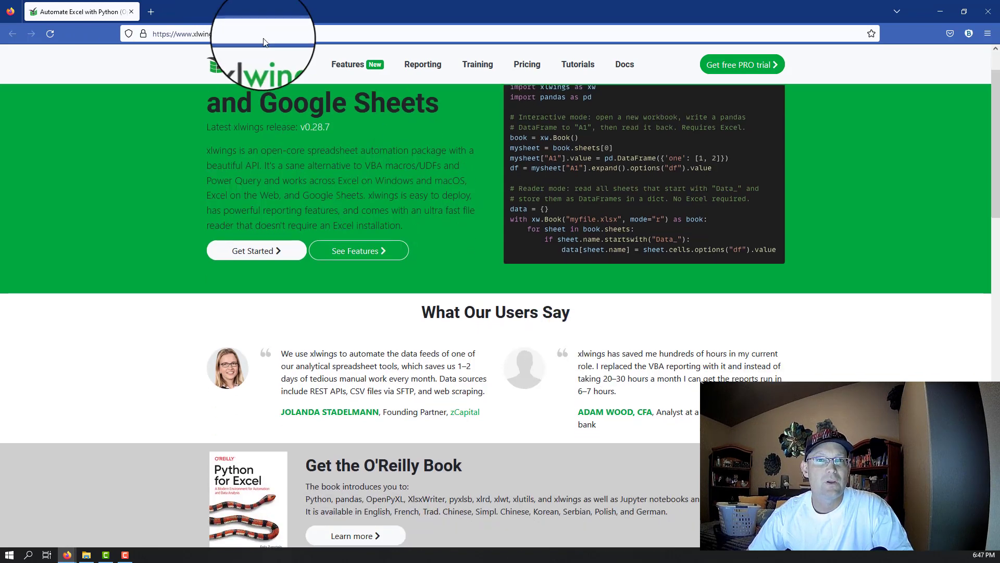
pyautogui.scroll(1, 573, 318)
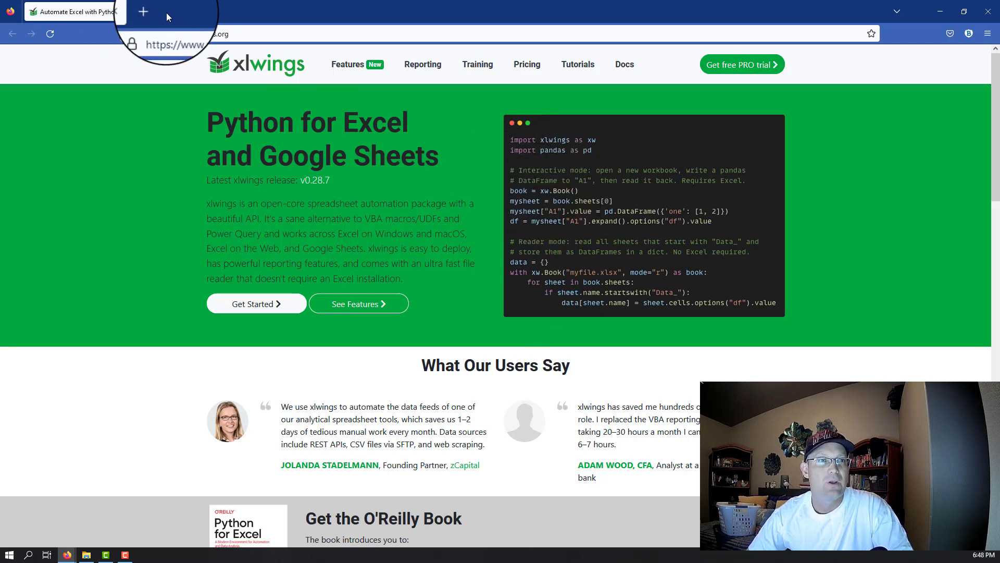
pyautogui.click(150, 12)
pyautogui.write('excel')
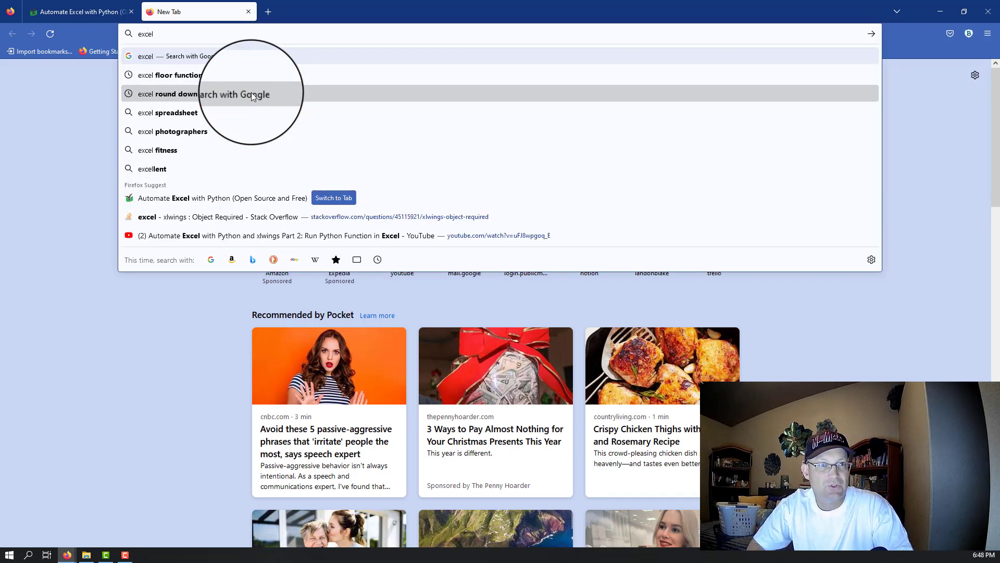
pyautogui.write('.dna')
pyautogui.press('Return')
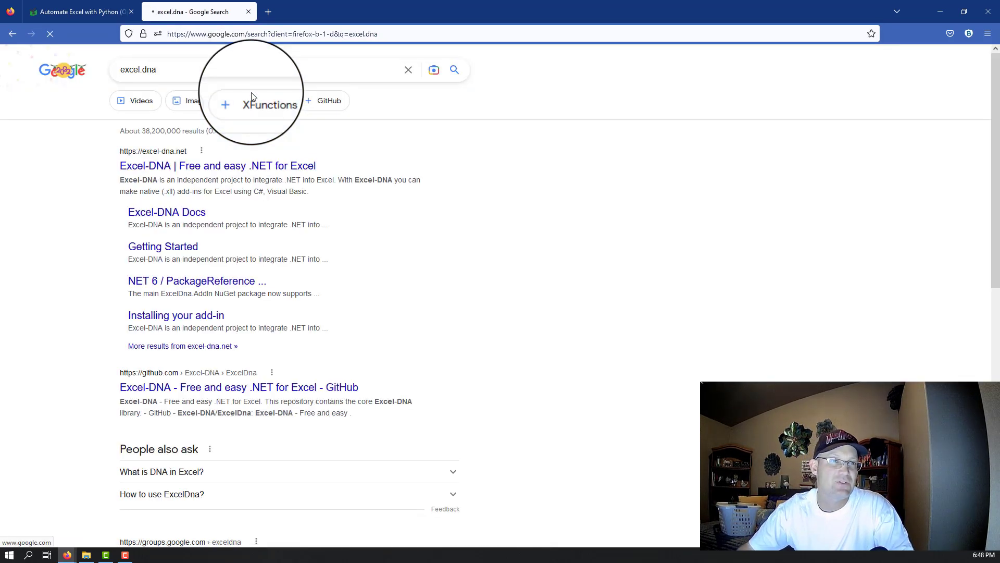
pyautogui.click(218, 166)
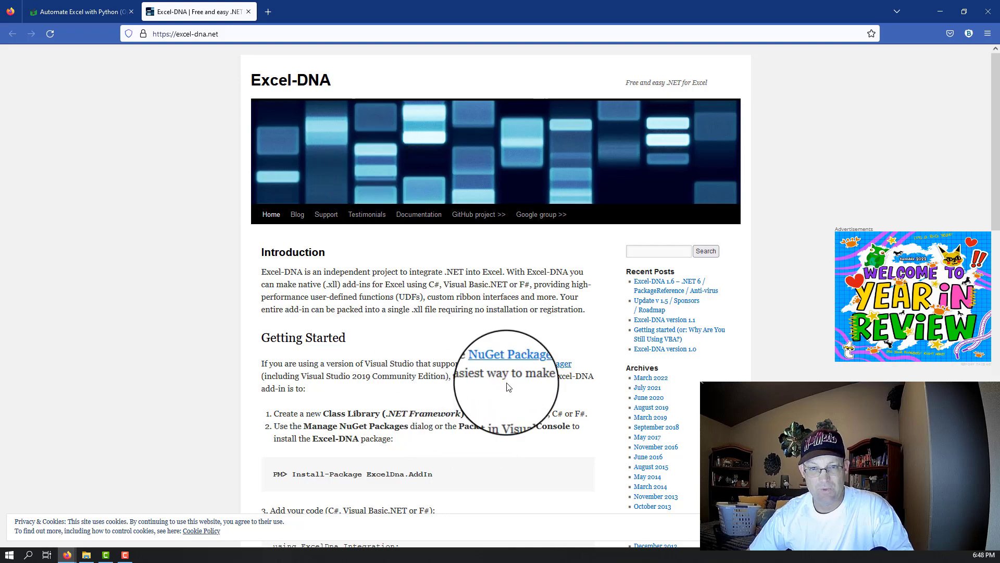
pyautogui.scroll(-7, 504, 375)
pyautogui.scroll(3, 504, 375)
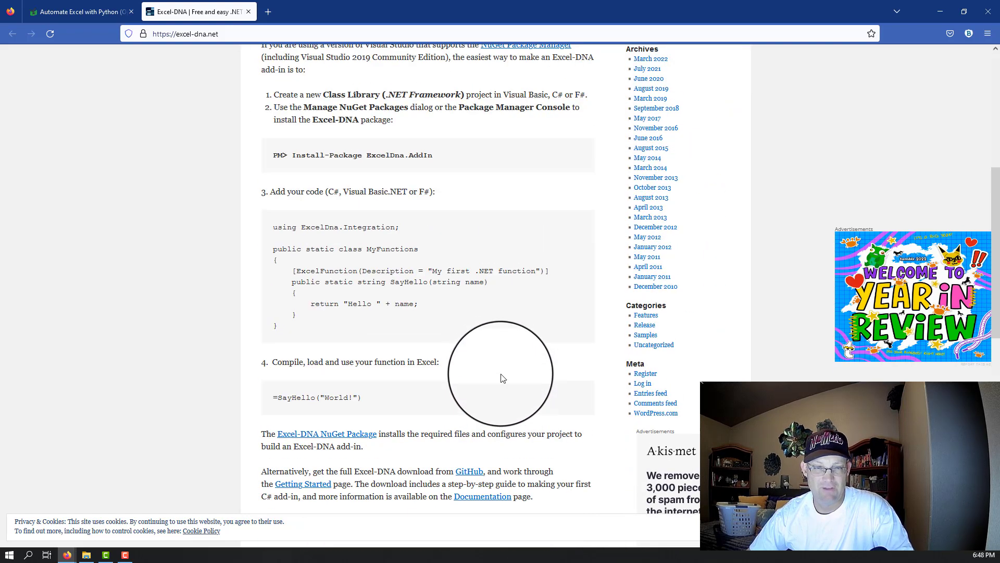
pyautogui.scroll(4, 358, 259)
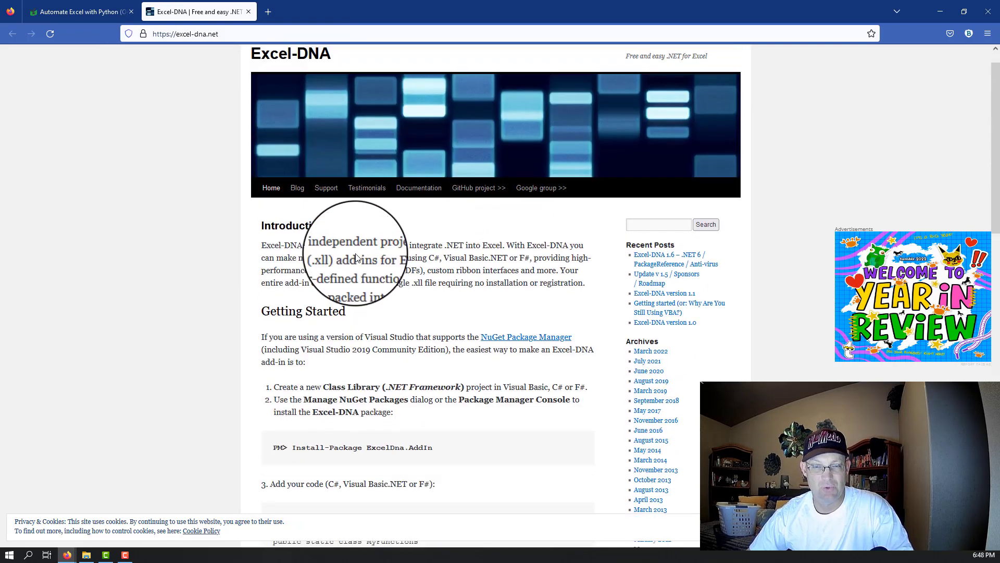
pyautogui.click(248, 12)
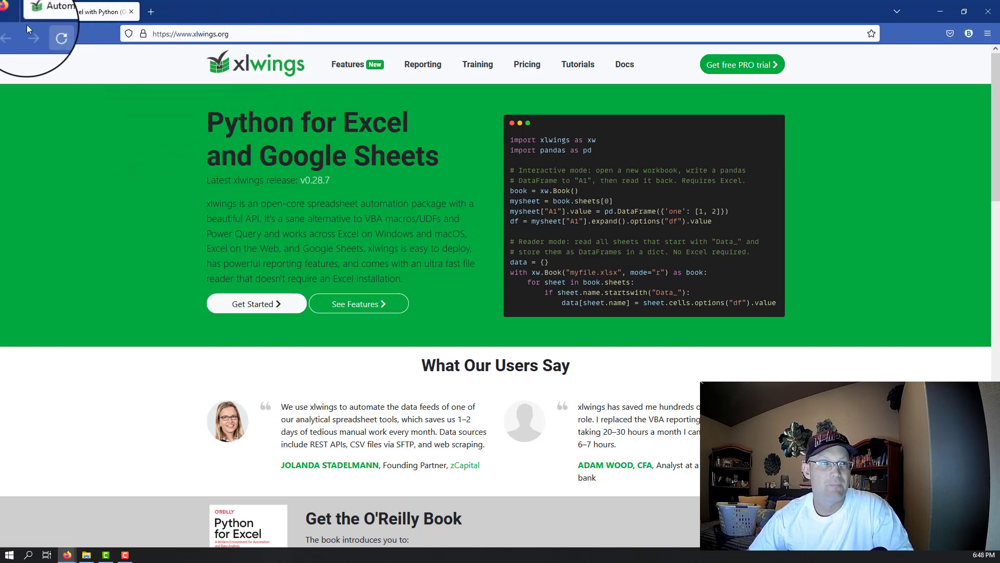
# Select WinPython Command Prompt.exe in Explorer, then go back to Firefox on the xlwings Installation docs.
pyautogui.click(941, 22)
pyautogui.click(293, 345)
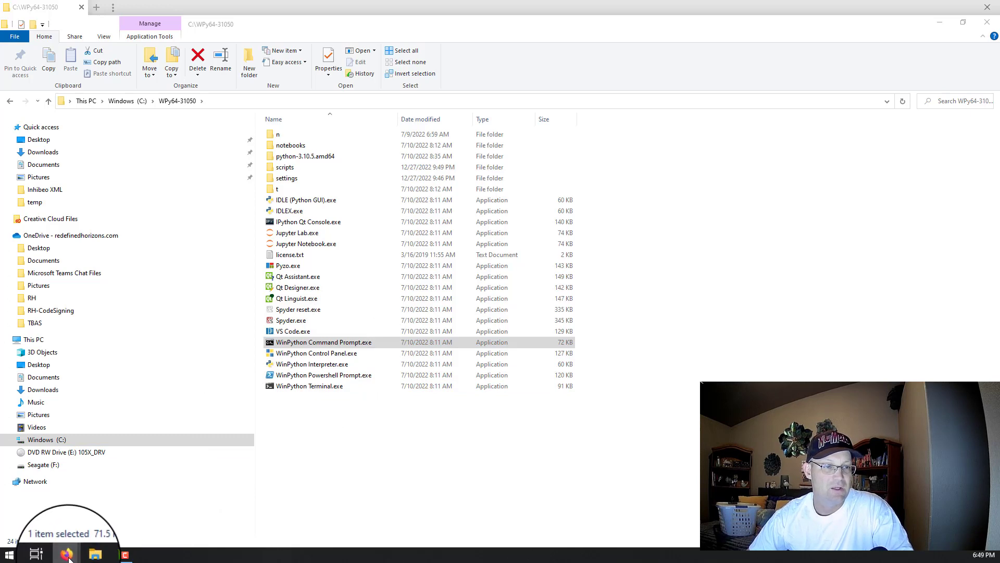
pyautogui.moveTo(69, 556)
pyautogui.click(156, 512)
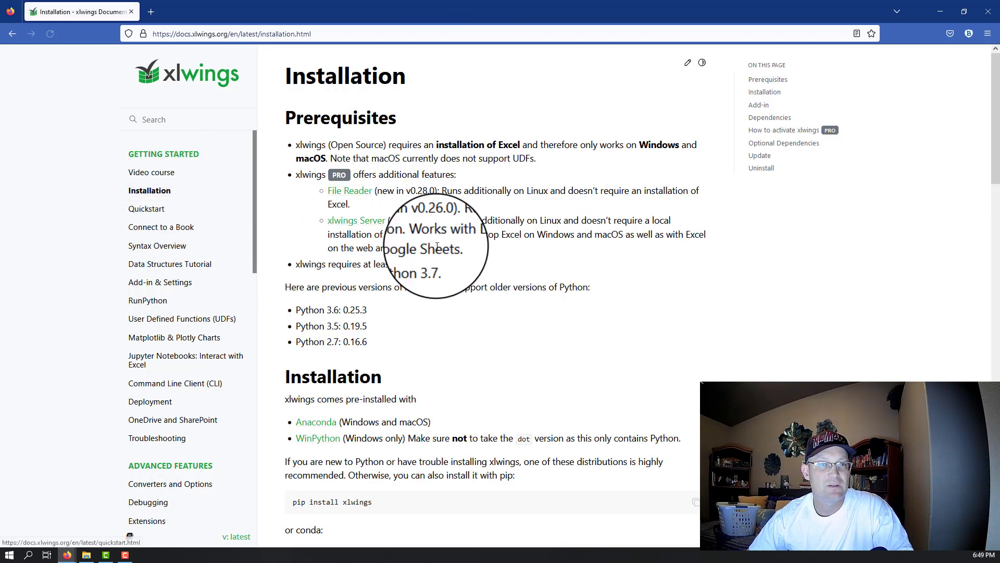
pyautogui.scroll(-3, 469, 224)
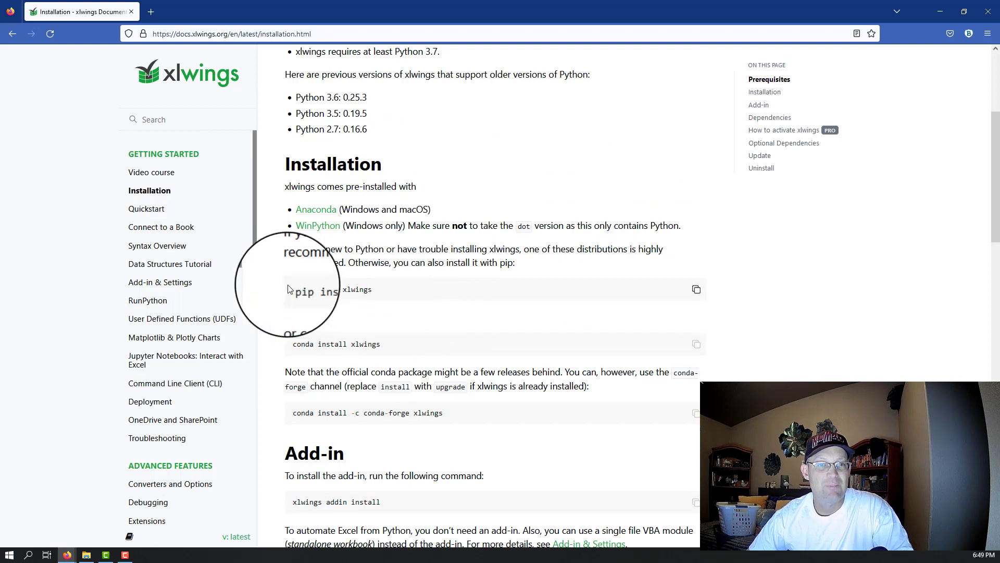
# Launch WinPython Command Prompt, confirm xlwings 0.24.7 is installed, and upgrade pip to 22.3.1.
pyautogui.click(939, 11)
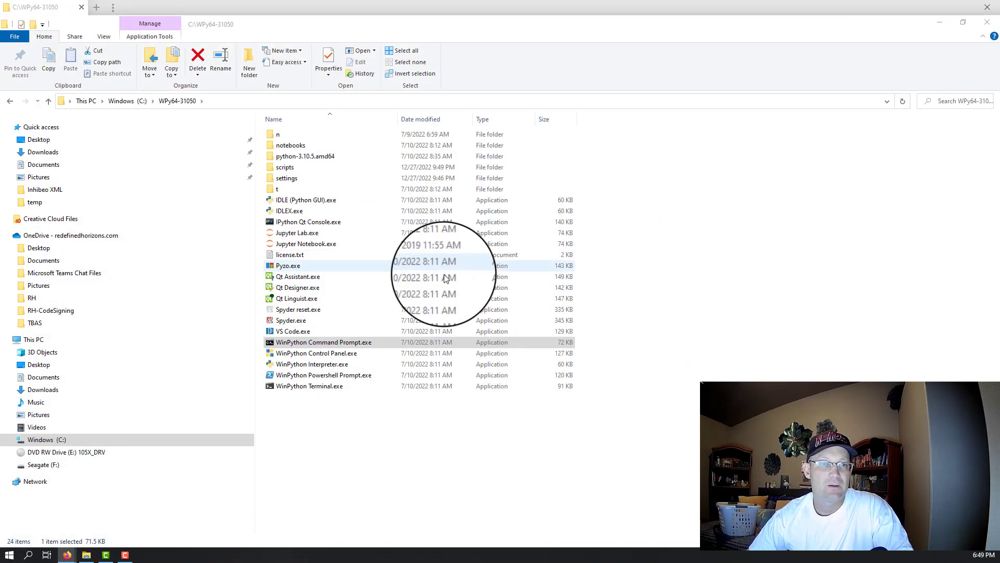
pyautogui.doubleClick(299, 342)
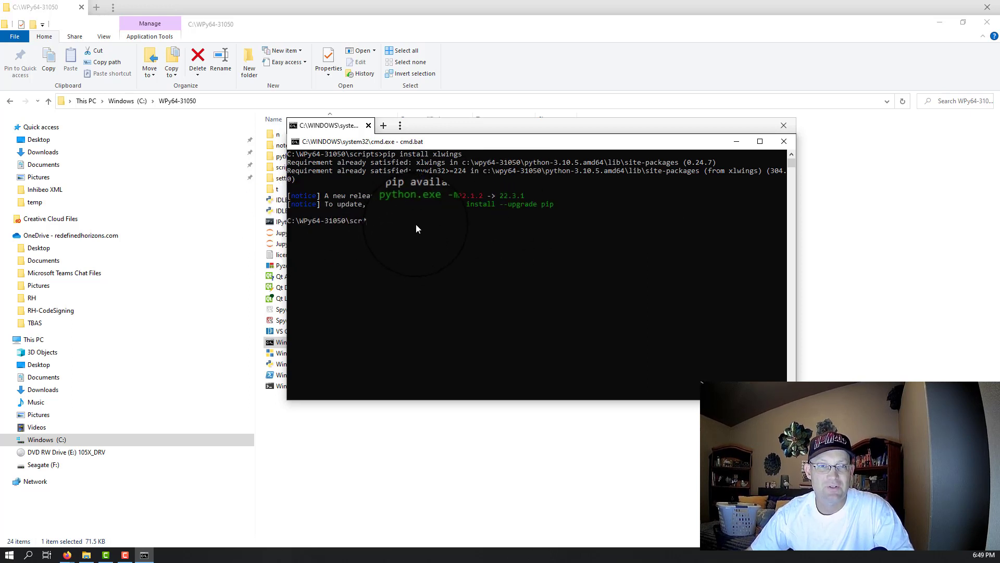
pyautogui.moveTo(479, 207); pyautogui.dragTo(396, 208)
pyautogui.hotkey('ctrl', 'c')
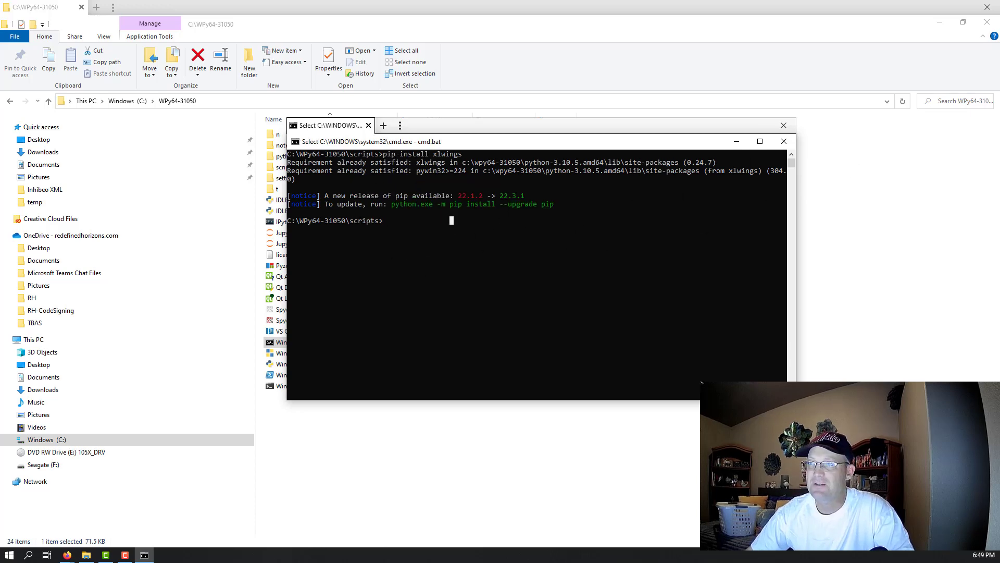
pyautogui.hotkey('ctrl', 'v')
pyautogui.press('Return')
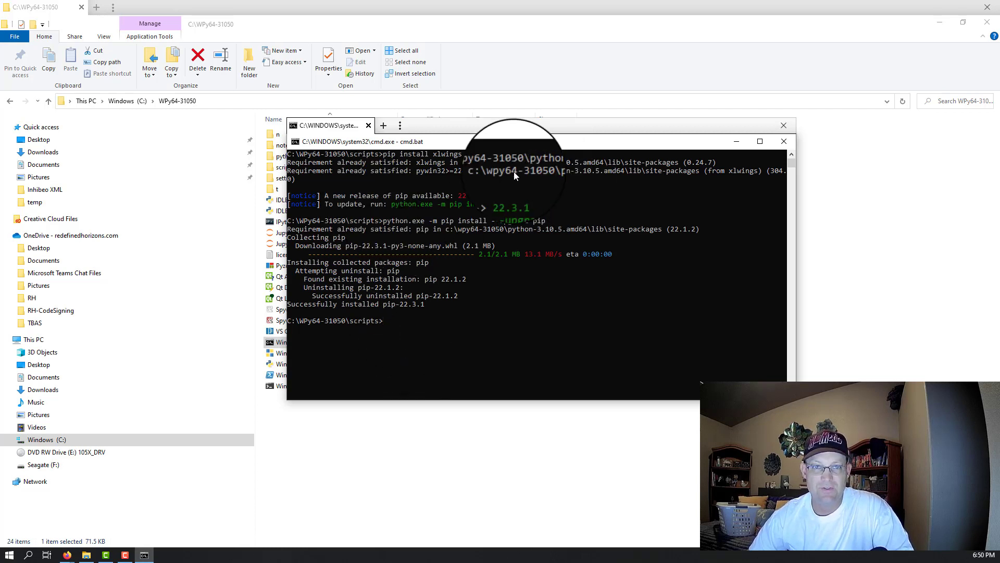
pyautogui.moveTo(523, 131); pyautogui.dragTo(634, 146)
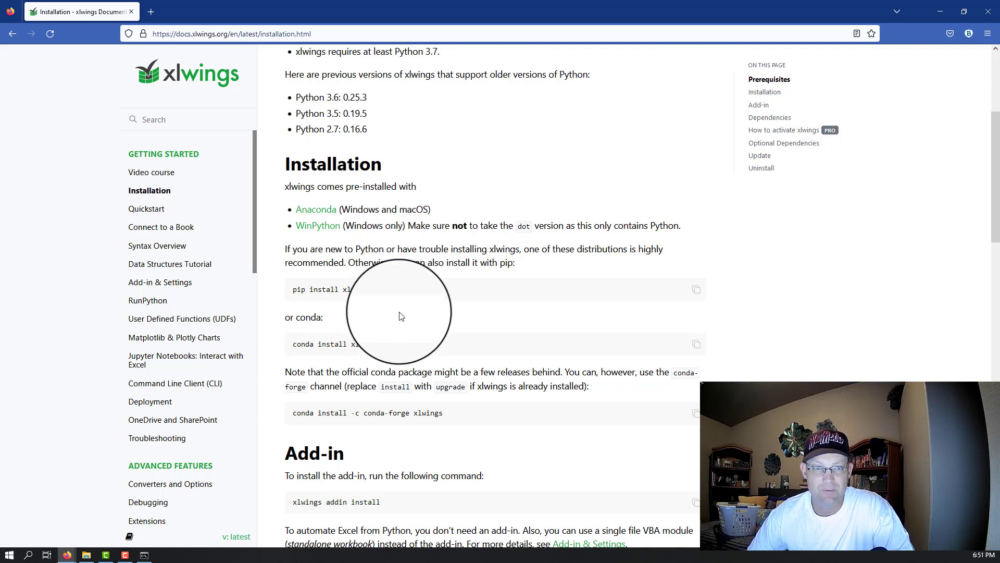
# Read the Add-in section of the xlwings Installation page, then minimize Firefox.
pyautogui.scroll(-2, 404, 338)
pyautogui.scroll(2, 405, 340)
pyautogui.scroll(2, 405, 333)
pyautogui.scroll(-7, 402, 323)
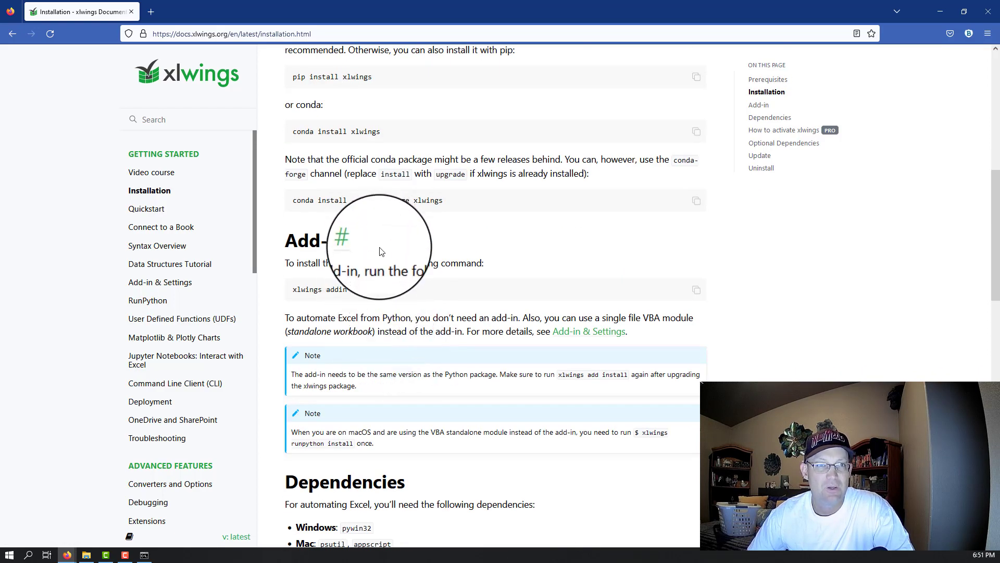
pyautogui.scroll(-2, 396, 323)
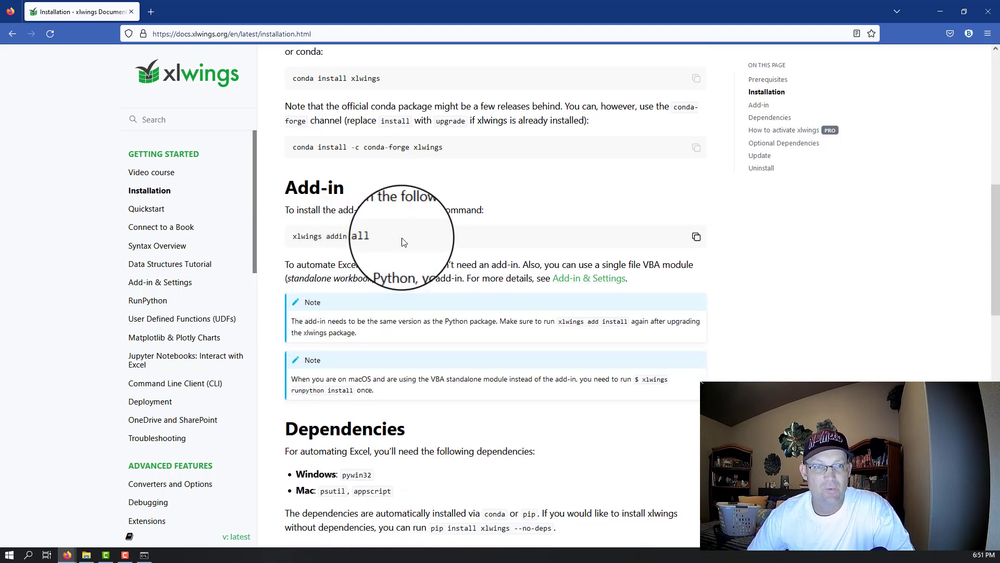
pyautogui.click(941, 11)
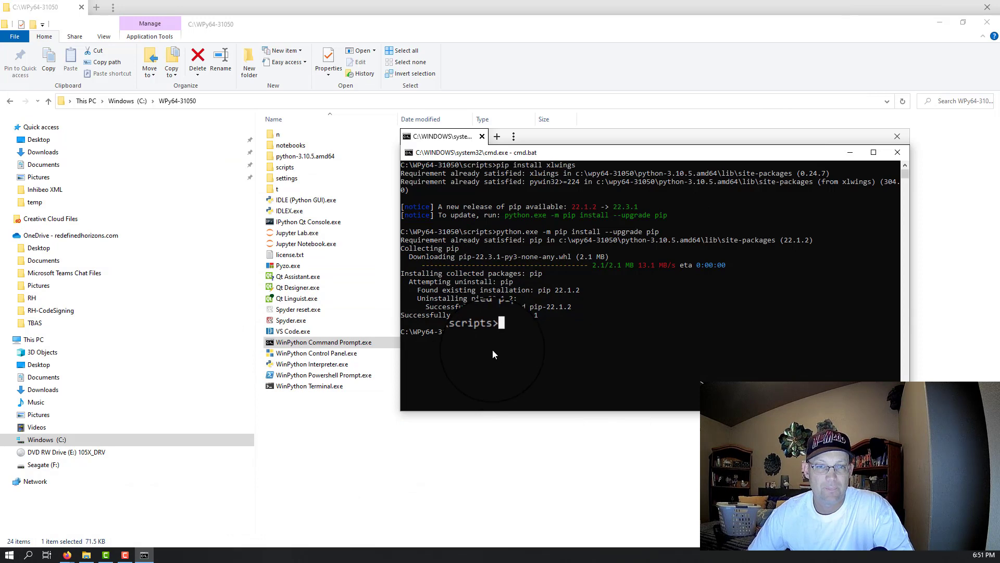
# Run 'xlwings addin install' at the WinPython prompt.
pyautogui.write('ings addin in')
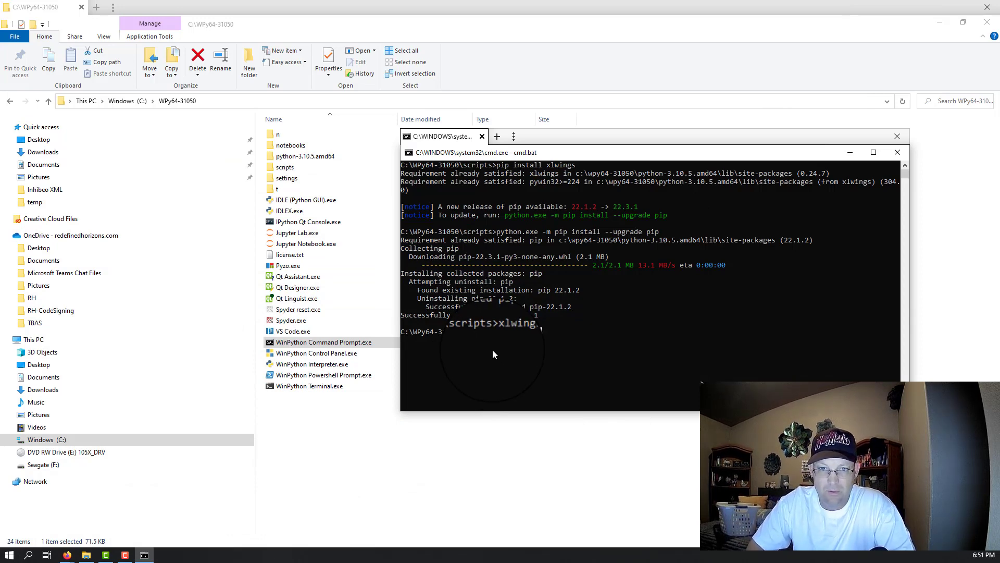
pyautogui.write('stall')
pyautogui.press('Return')
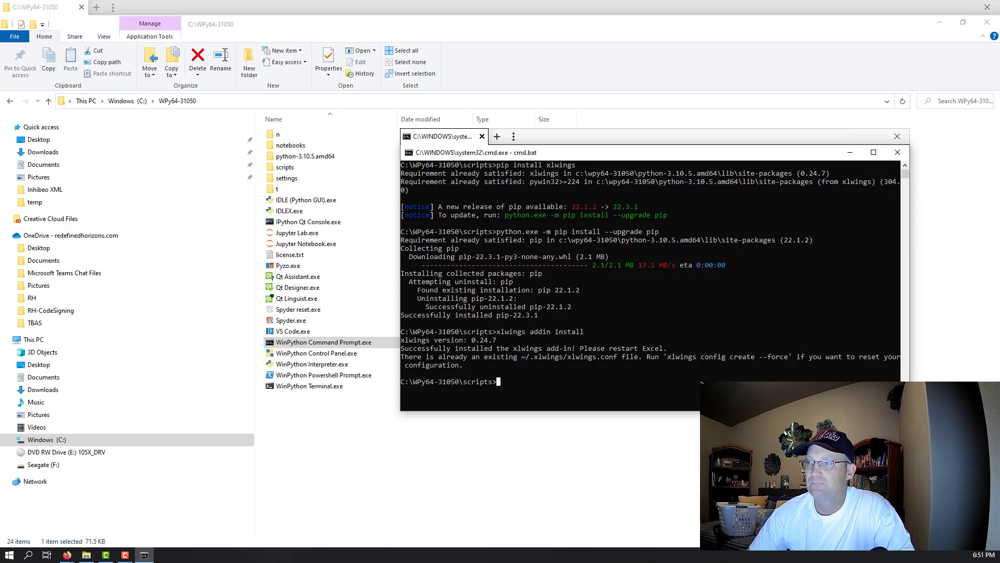
# Close the command prompt, launch Excel, maximize Book2, and show the File start screen.
pyautogui.click(897, 137)
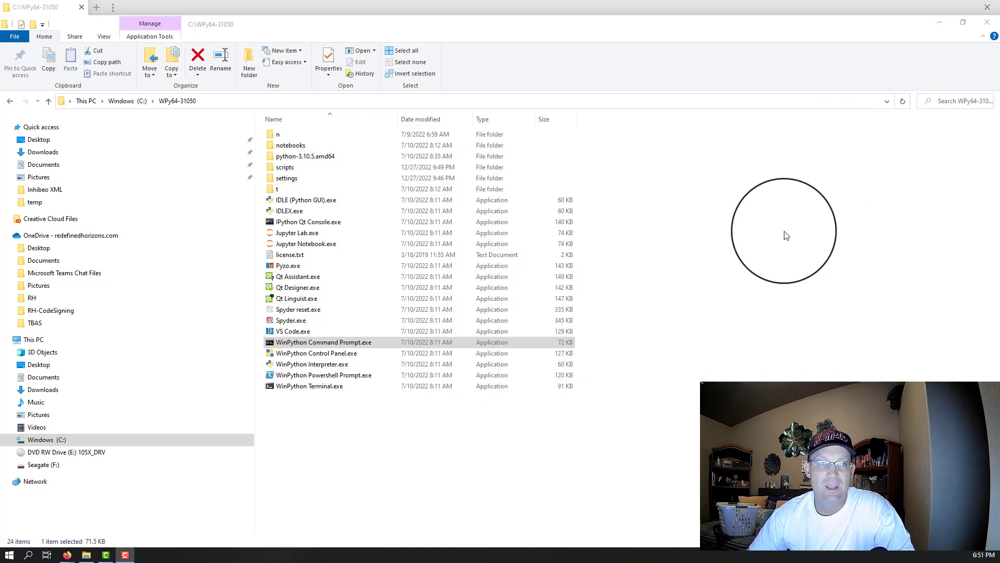
pyautogui.click(10, 554)
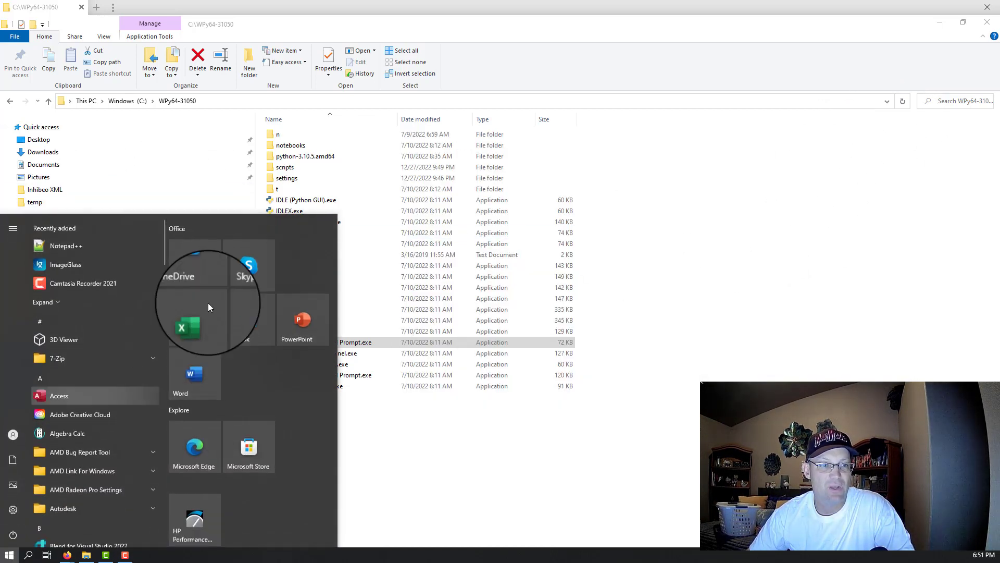
pyautogui.click(199, 322)
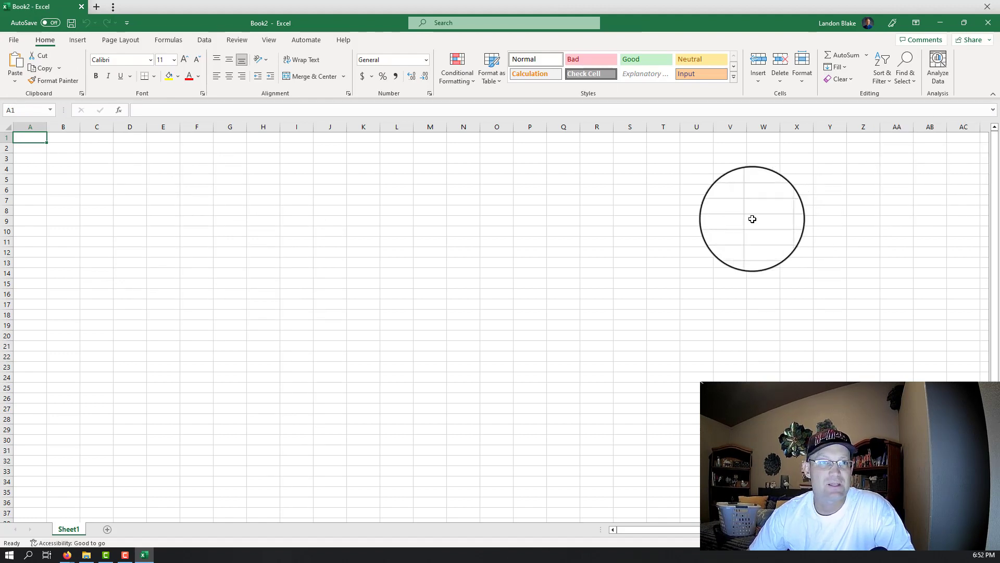
pyautogui.doubleClick(360, 32)
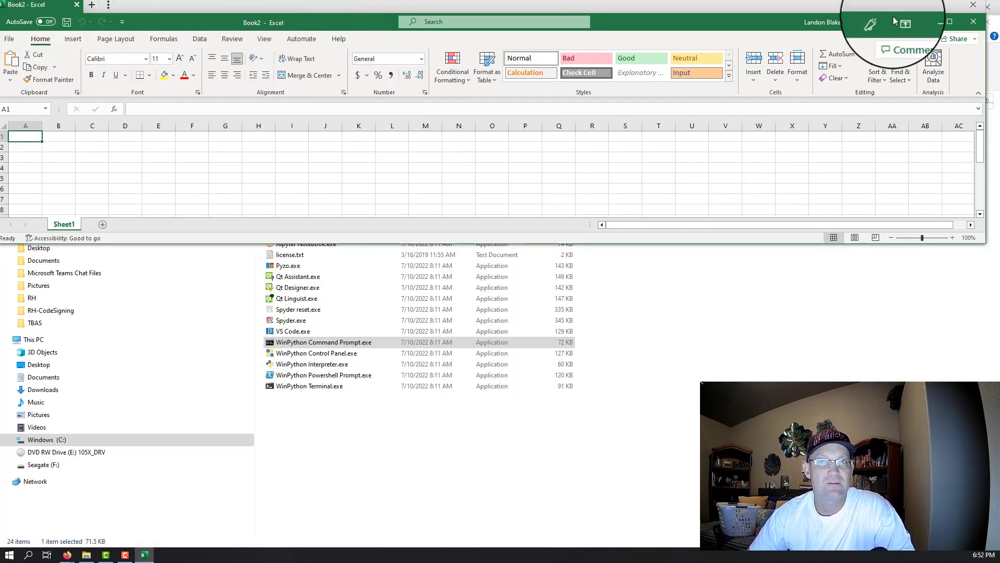
pyautogui.click(949, 22)
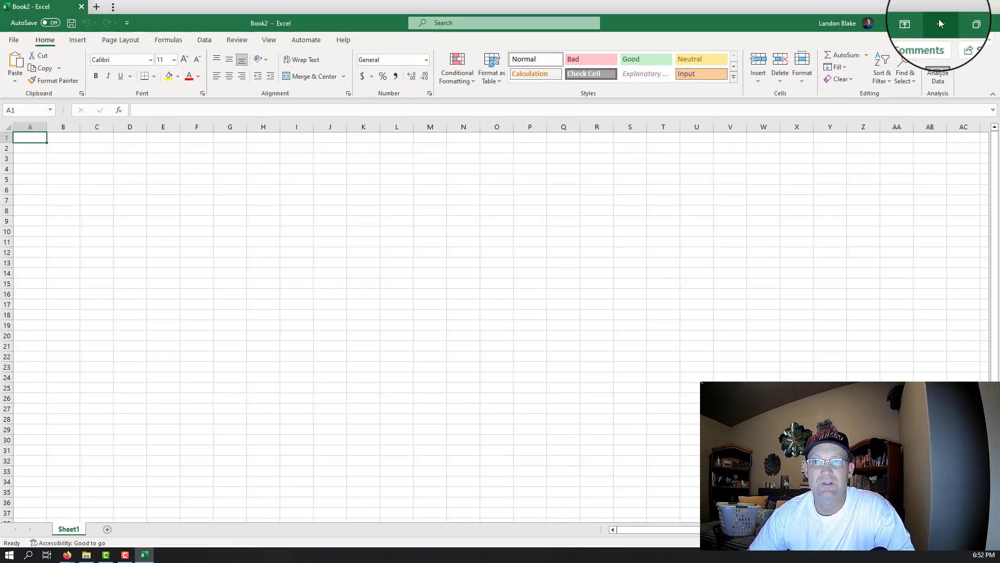
pyautogui.click(15, 41)
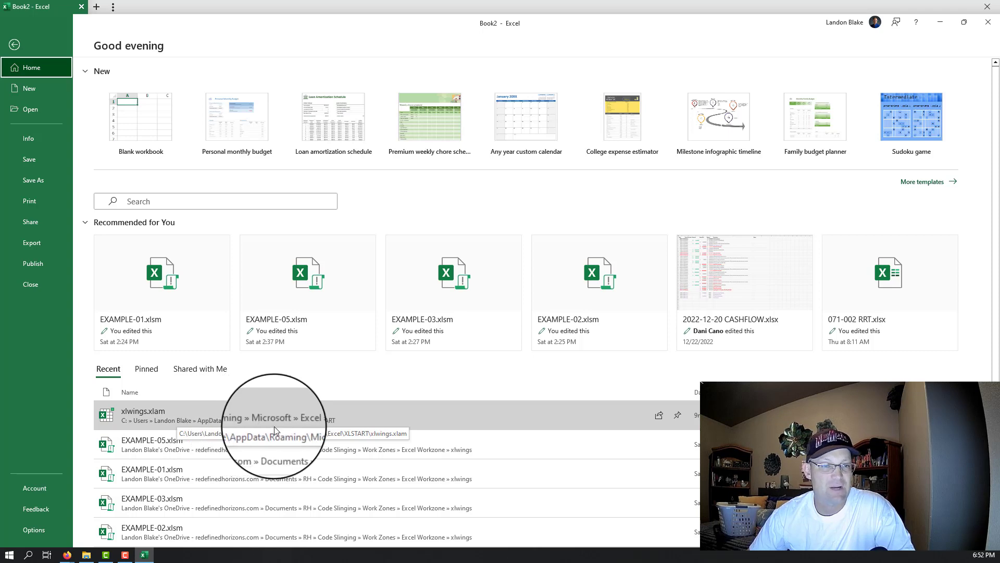
# Browse to C:\Users\<user>\AppData\Roaming\Microsoft\Excel\XLSTART and open xlwings.xlam.
pyautogui.click(86, 554)
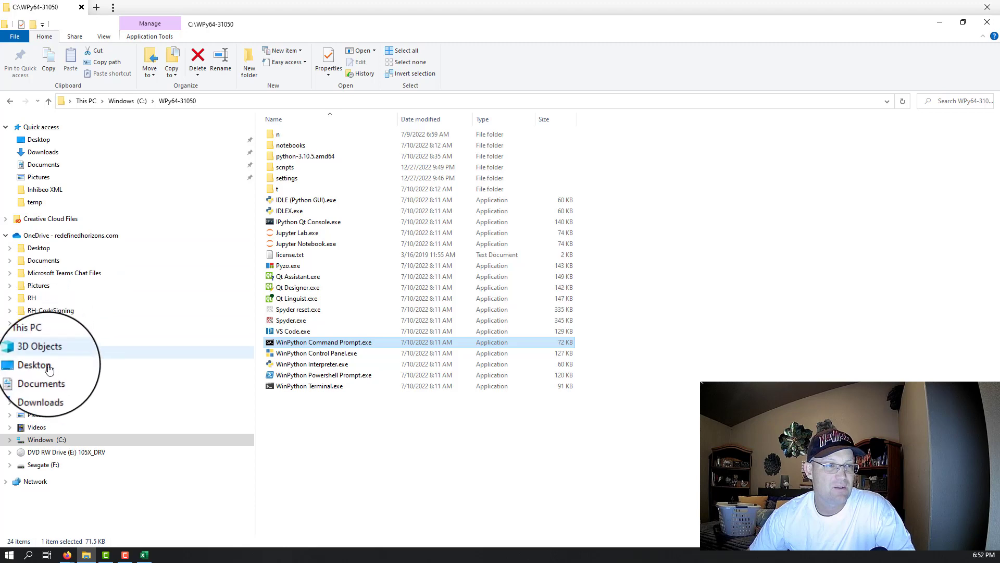
pyautogui.click(53, 441)
pyautogui.doubleClick(284, 333)
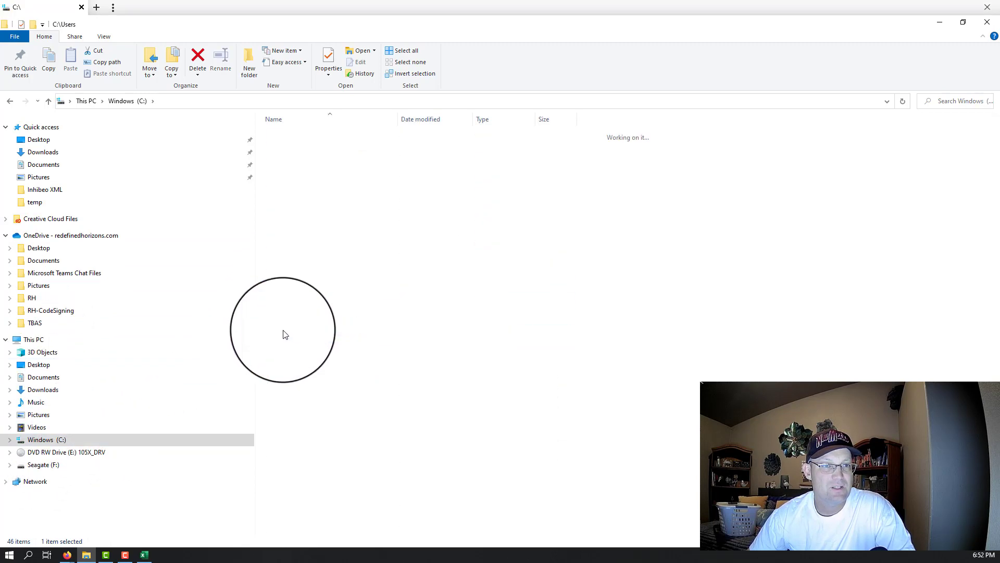
pyautogui.doubleClick(314, 169)
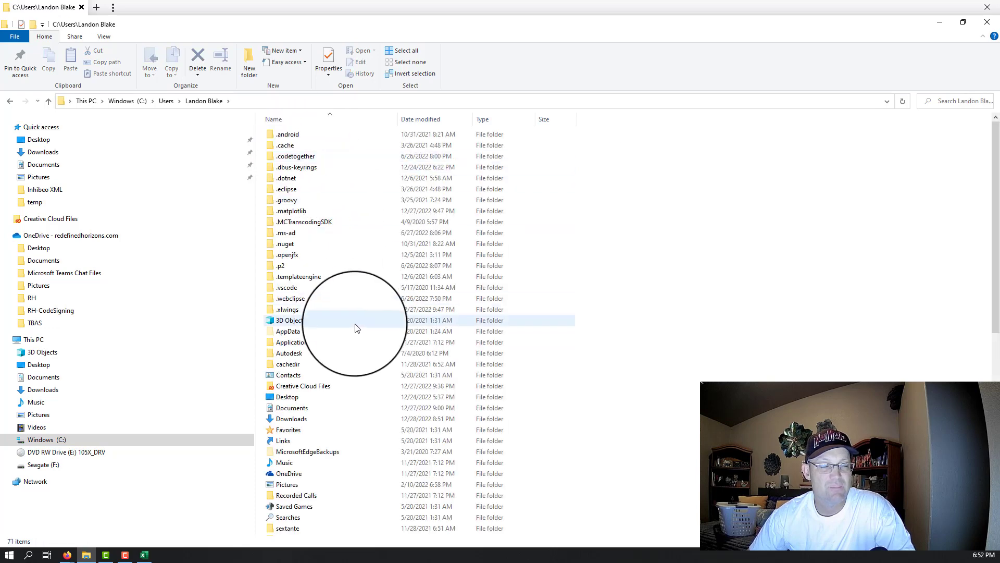
pyautogui.doubleClick(295, 334)
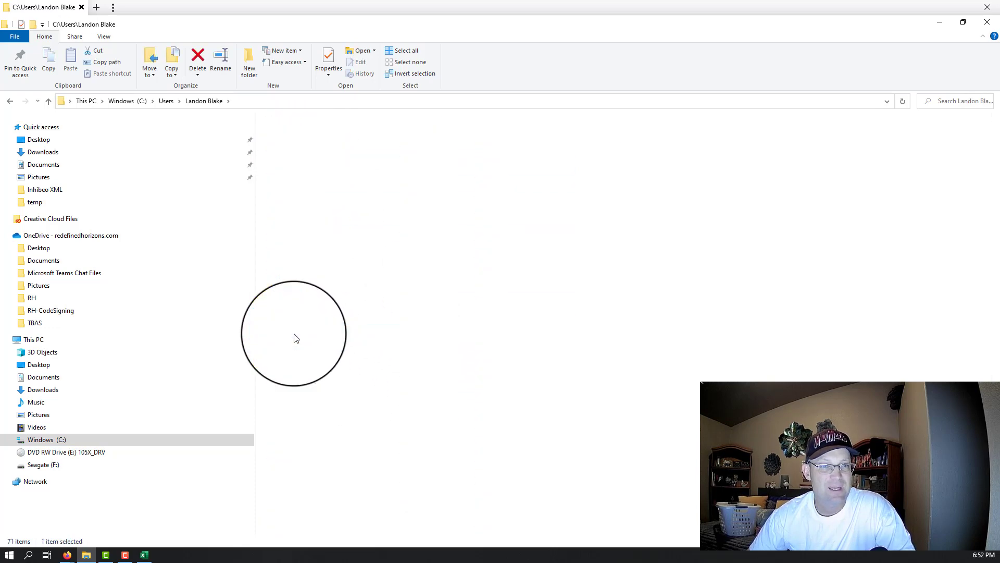
pyautogui.doubleClick(310, 164)
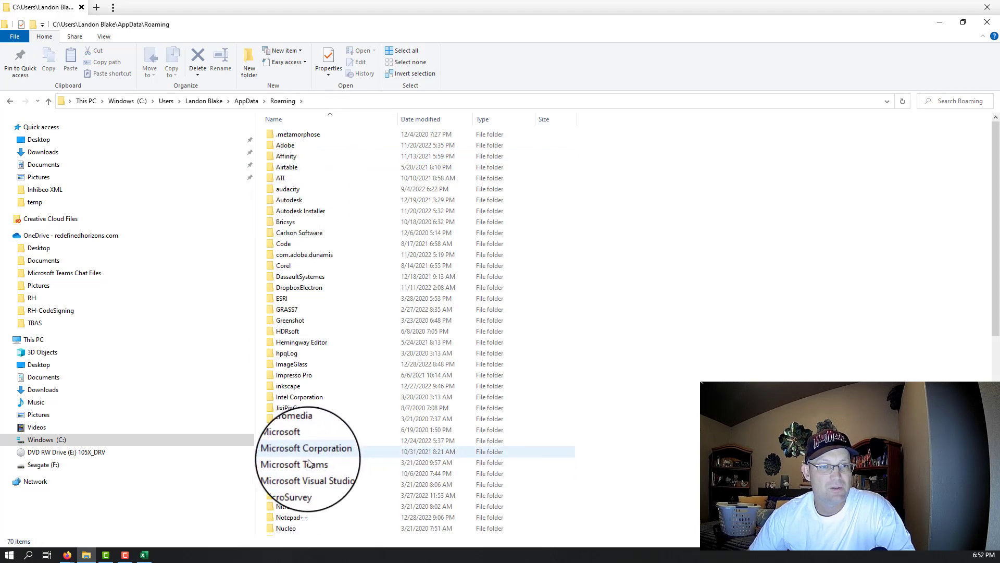
pyautogui.doubleClick(300, 444)
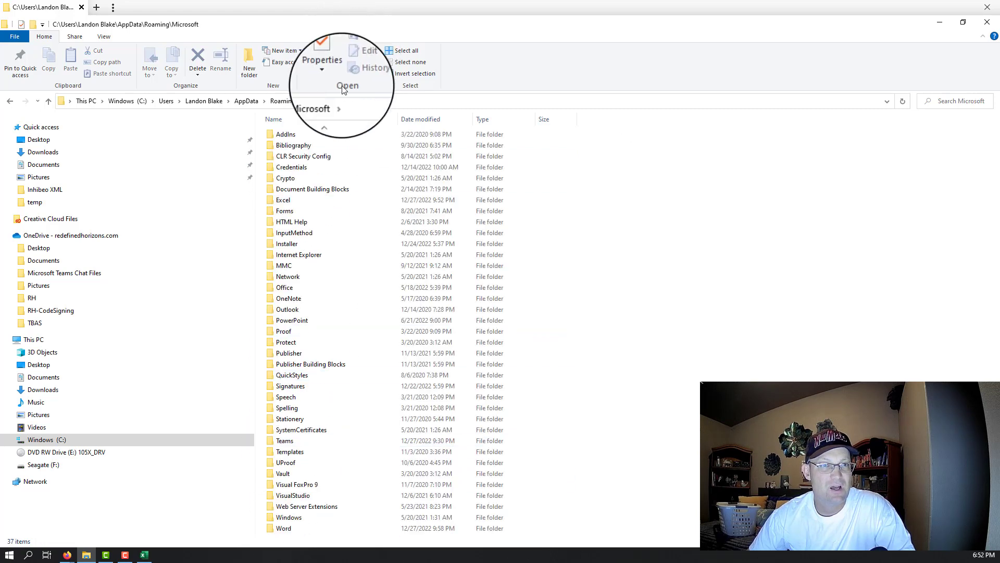
pyautogui.doubleClick(293, 200)
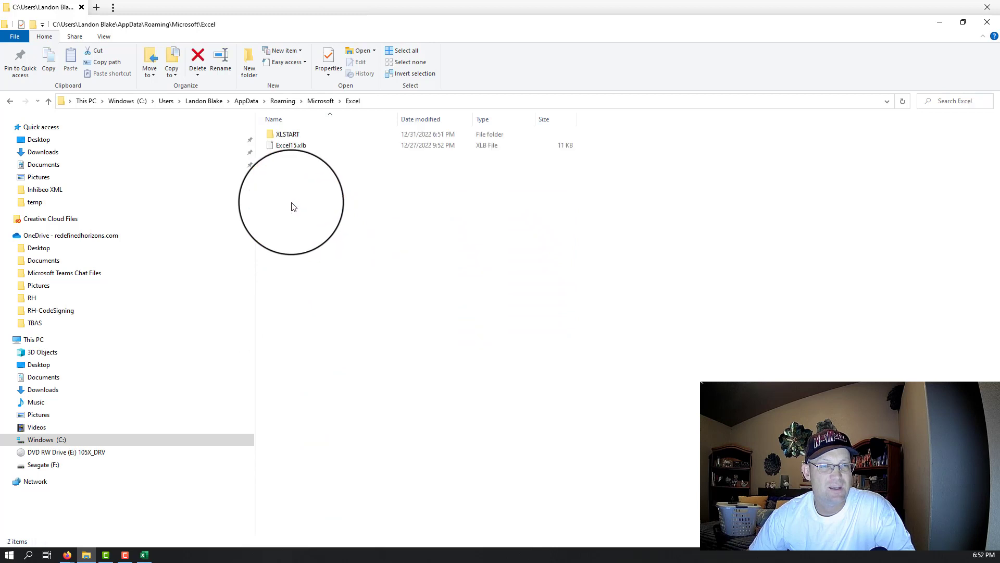
pyautogui.doubleClick(297, 137)
pyautogui.click(283, 135)
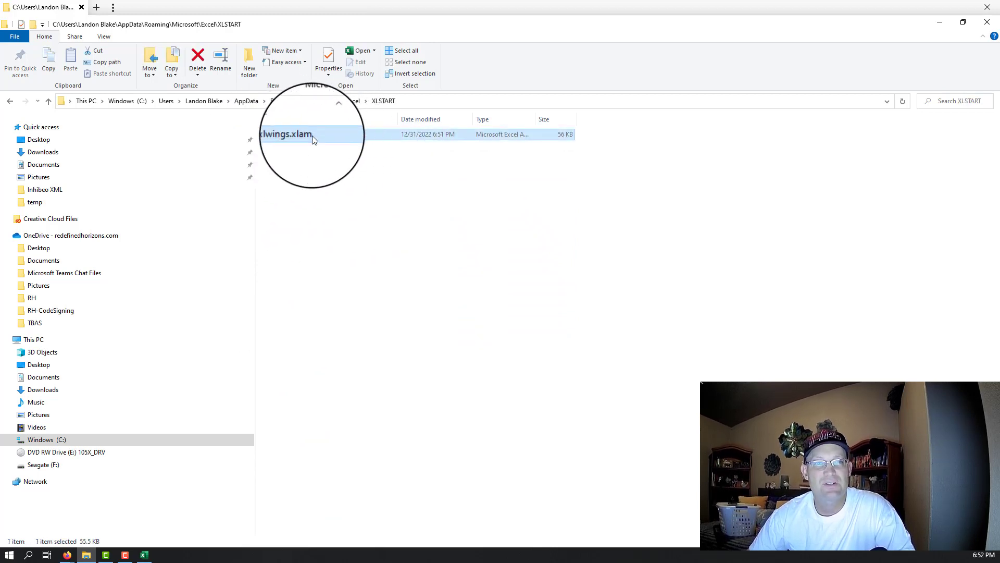
pyautogui.doubleClick(286, 136)
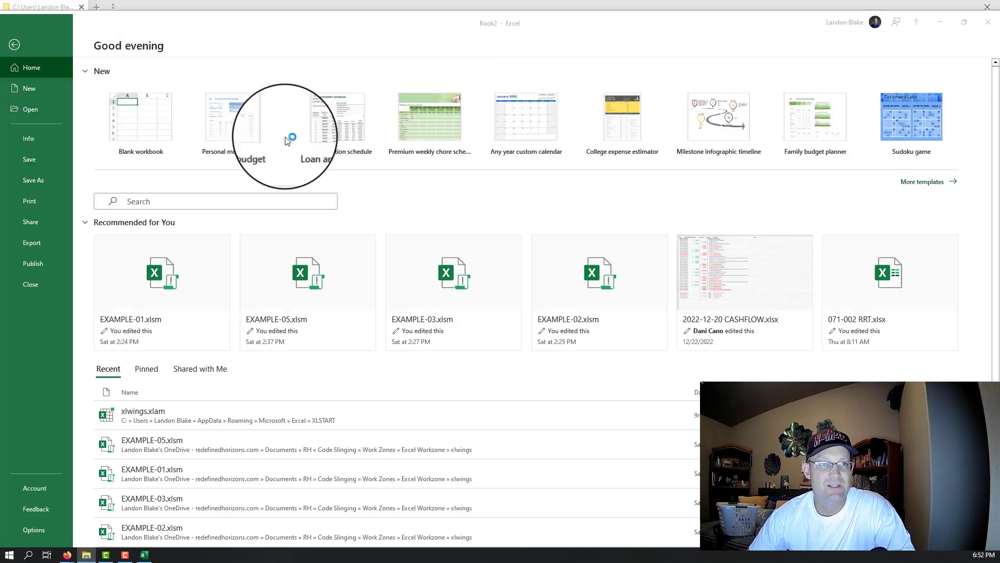
# Return to Book2 and show the xlwings tab's interpreter path and version 0.24.7.
pyautogui.press('Escape')
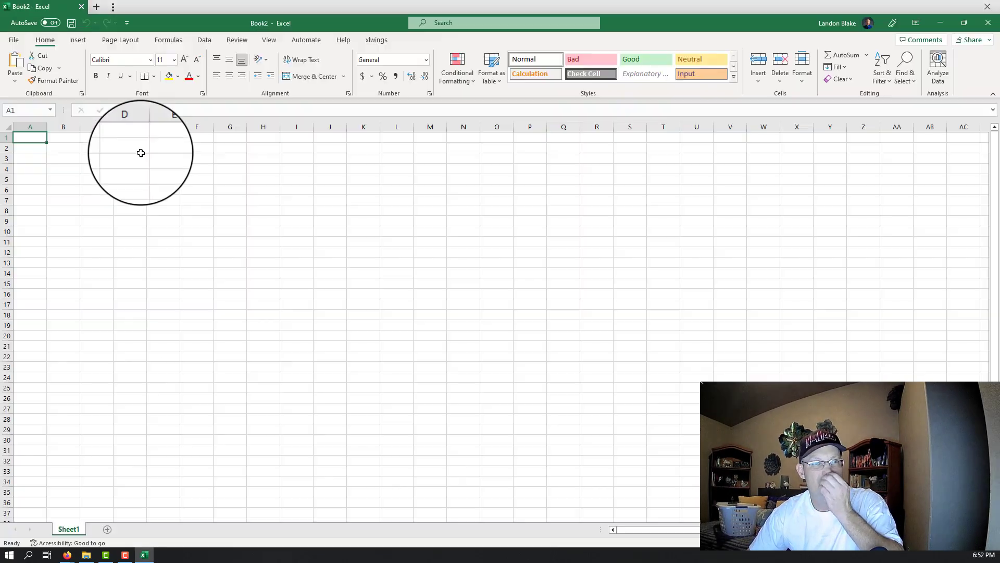
pyautogui.click(372, 39)
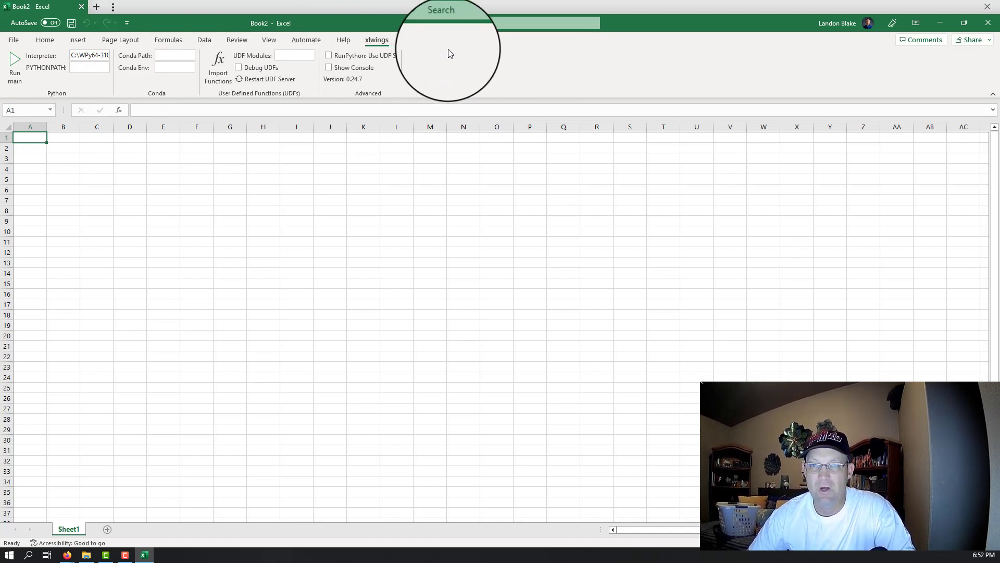
# Copy xlwings.xlam from XLSTART and paste it into C:\temp.
pyautogui.click(940, 23)
pyautogui.rightClick(301, 140)
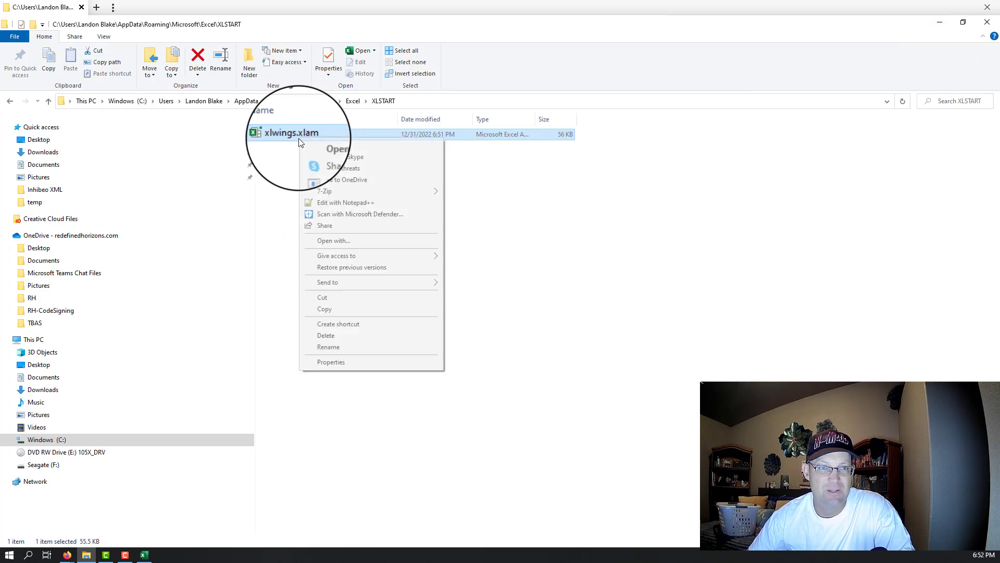
pyautogui.click(327, 315)
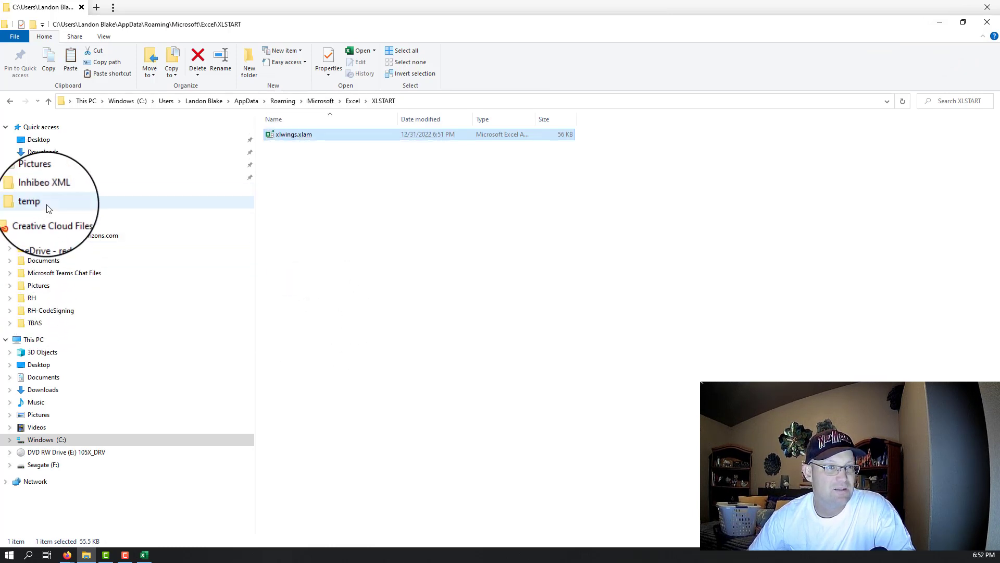
pyautogui.click(47, 203)
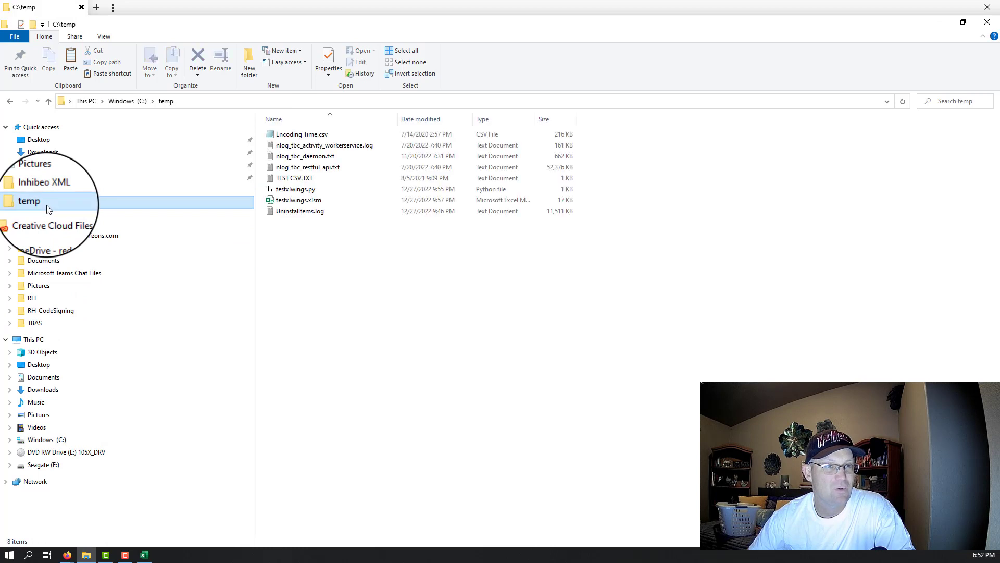
pyautogui.rightClick(447, 306)
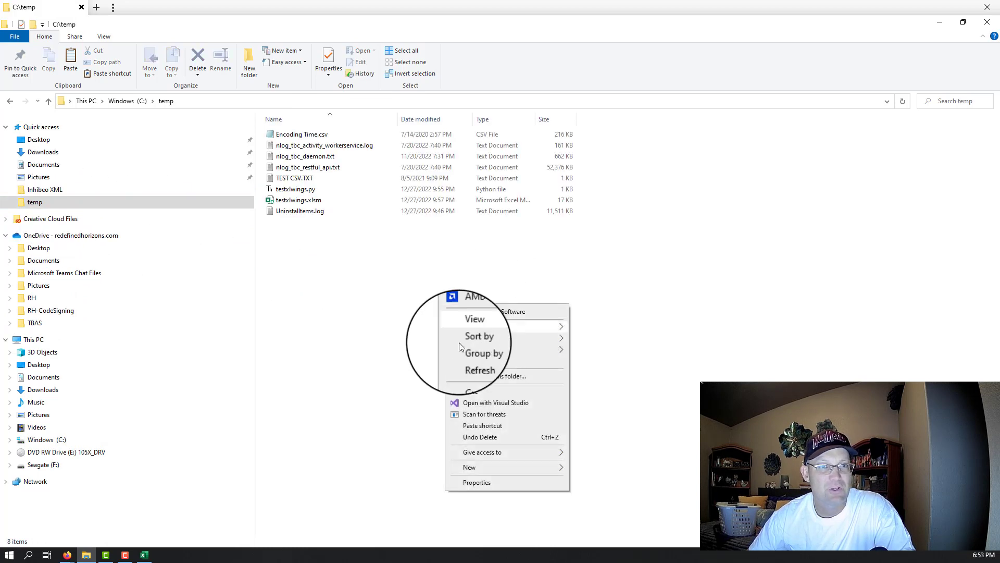
pyautogui.click(475, 392)
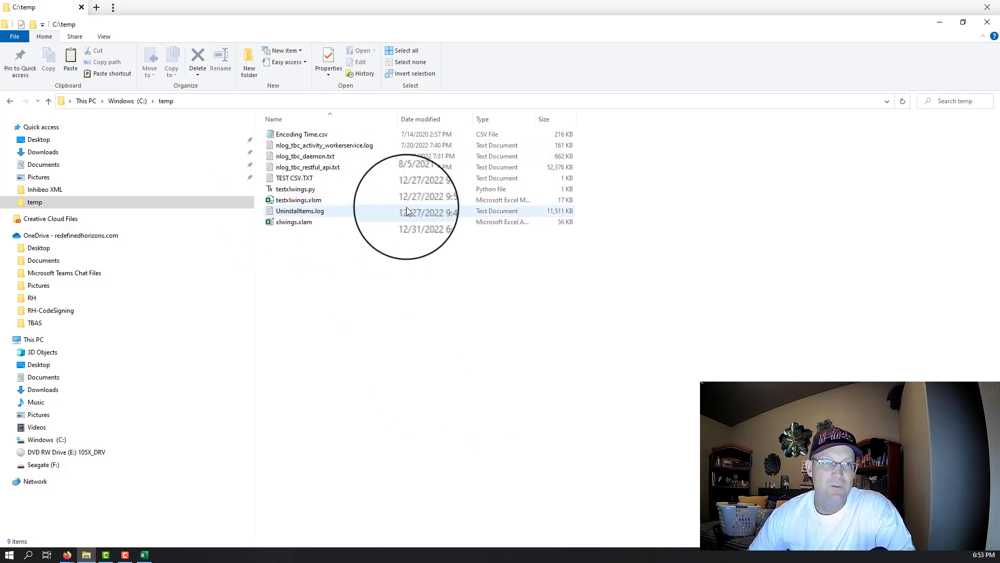
# Check the copied xlwings.xlam beside testxlwings.xlsm, then close the blank Book2 workbook.
pyautogui.click(301, 200)
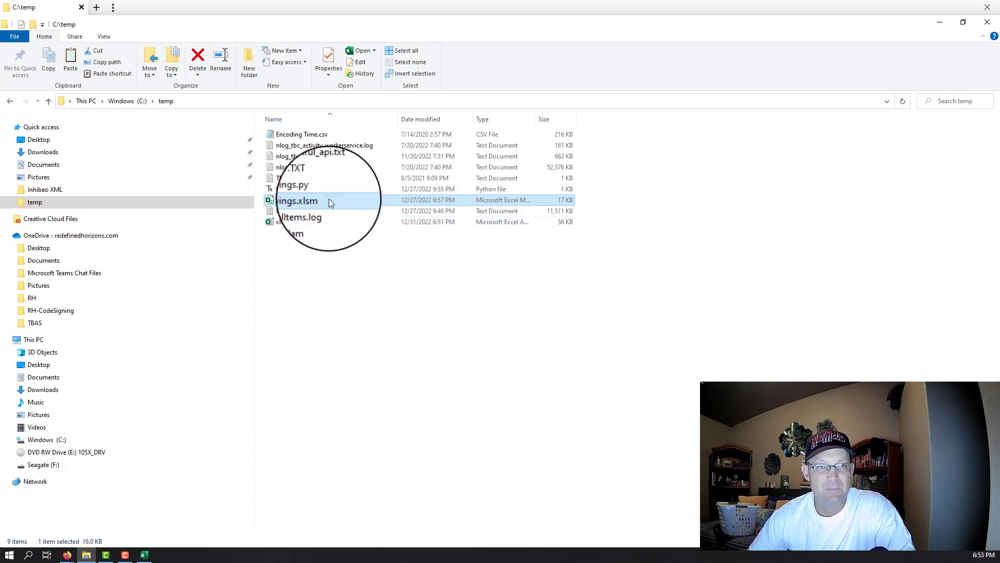
pyautogui.click(301, 315)
pyautogui.click(300, 223)
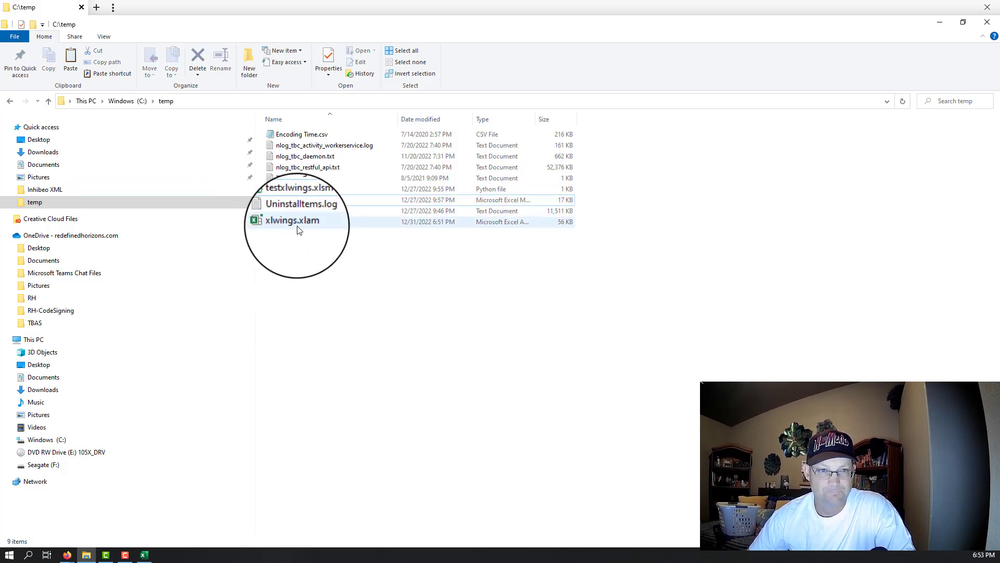
pyautogui.click(145, 556)
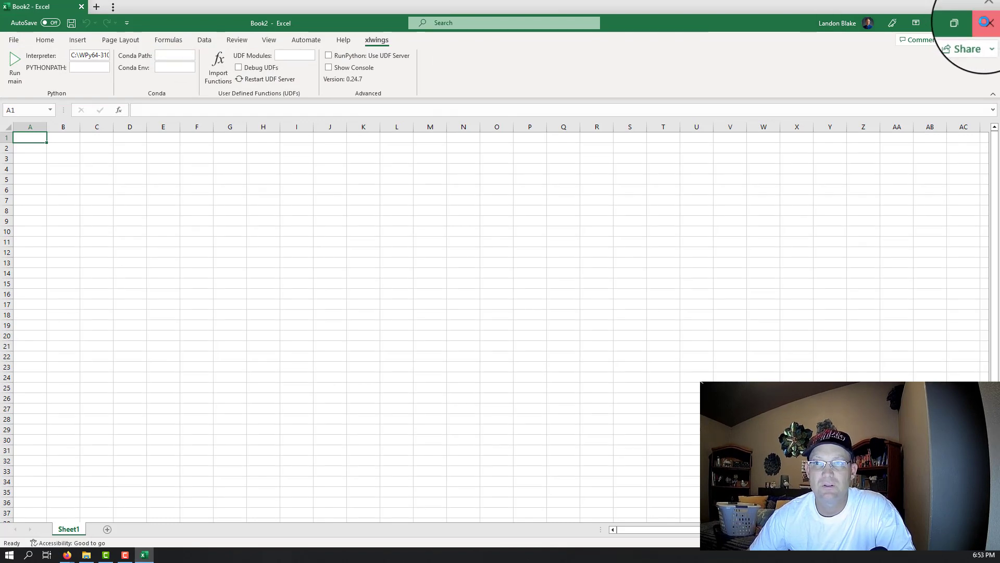
pyautogui.click(984, 22)
# Open testxlwings.xlsm from C:\temp in Excel and select cell A1.
pyautogui.click(306, 203)
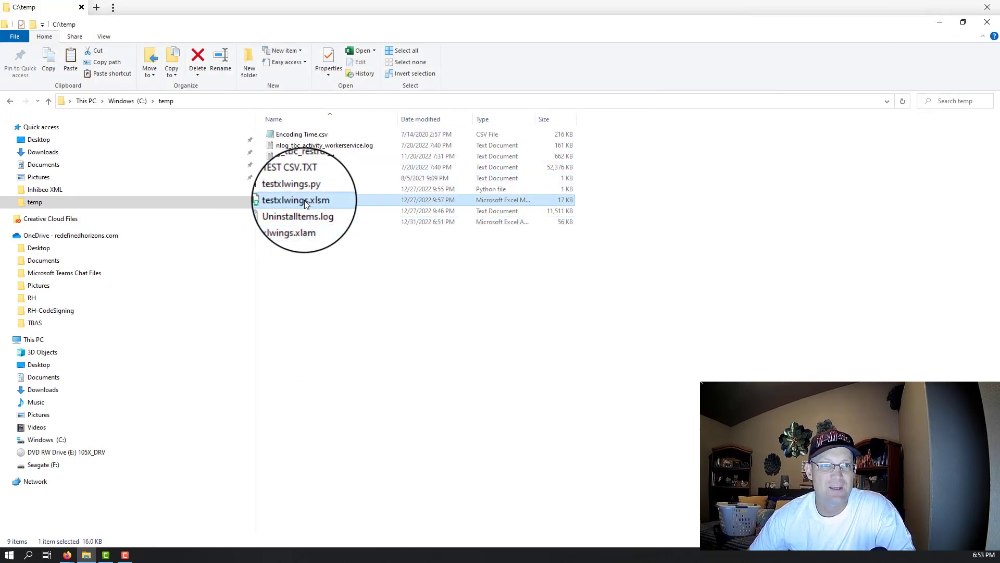
pyautogui.doubleClick(304, 204)
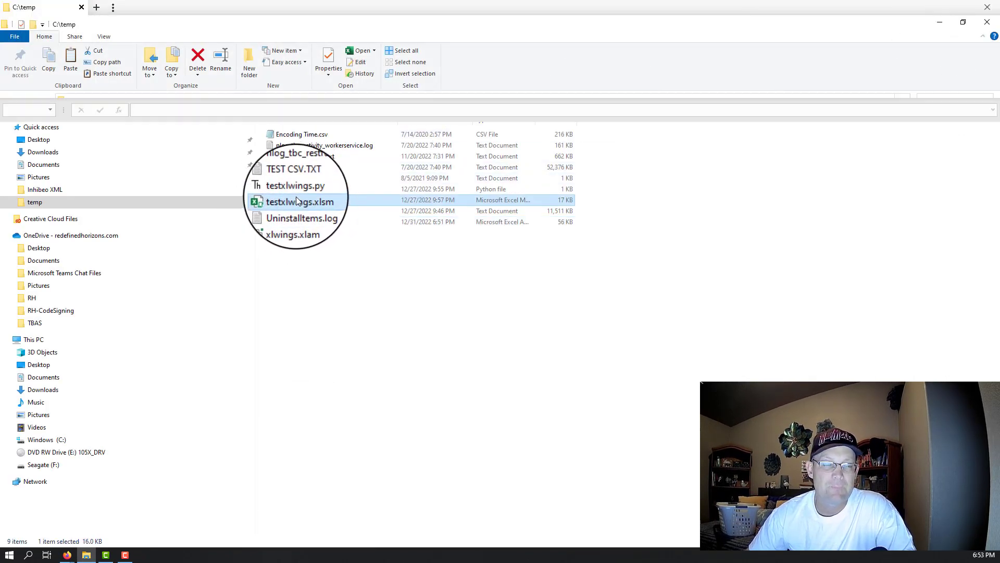
pyautogui.click(77, 136)
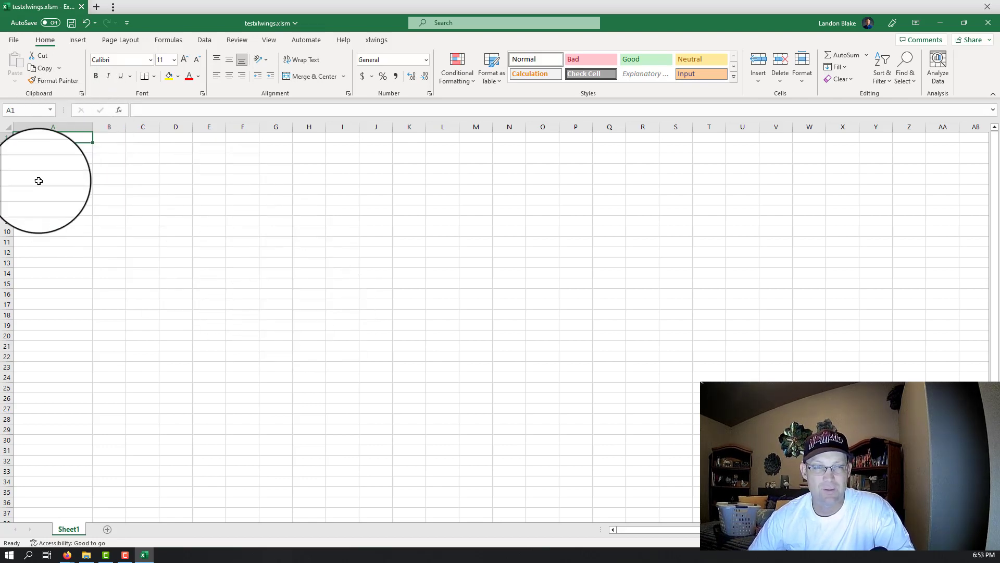
pyautogui.click(15, 41)
pyautogui.click(15, 45)
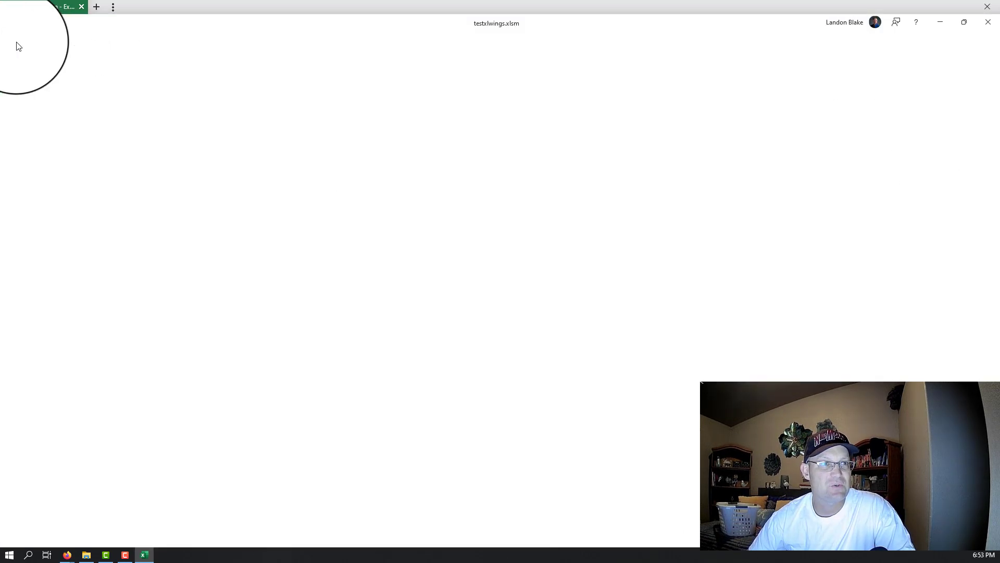
# In Trust Center Macro Settings, enable VBA macros and trust access to the VBA project object model.
pyautogui.click(14, 40)
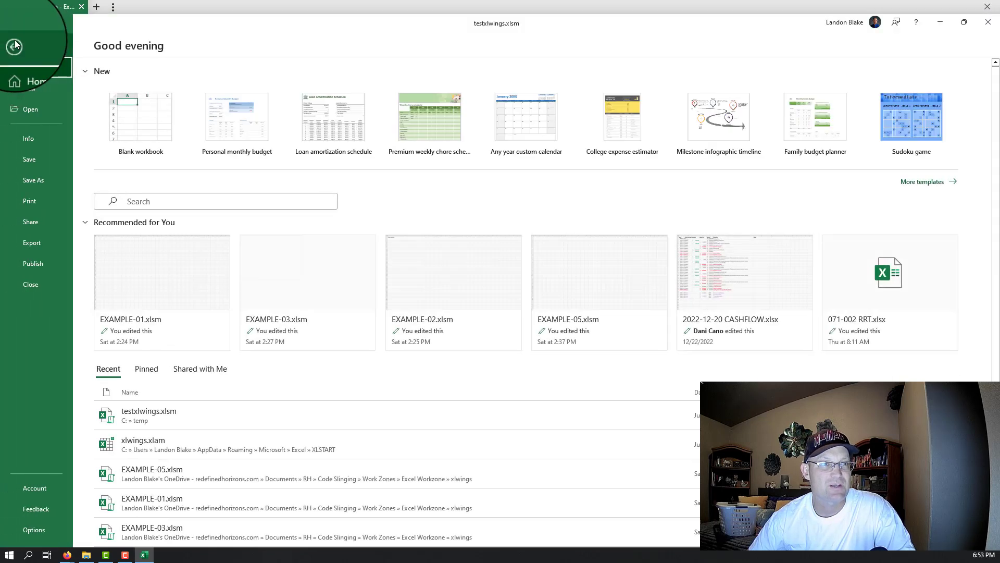
pyautogui.click(33, 529)
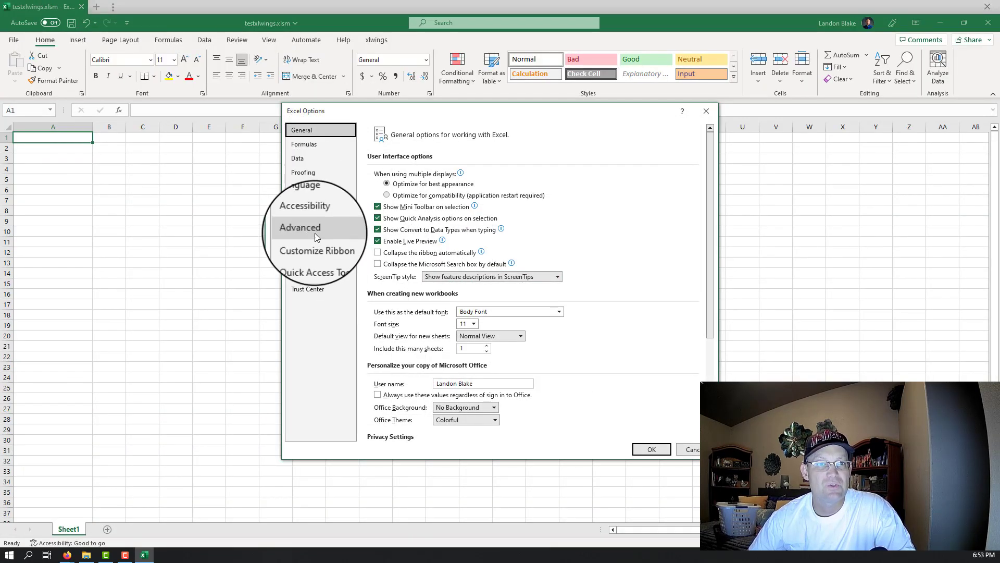
pyautogui.click(308, 289)
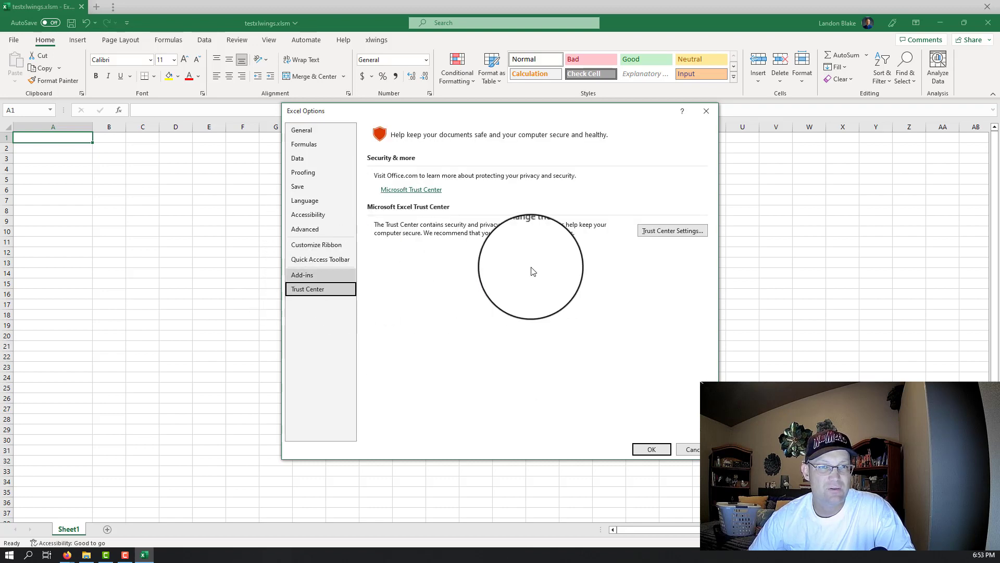
pyautogui.click(675, 234)
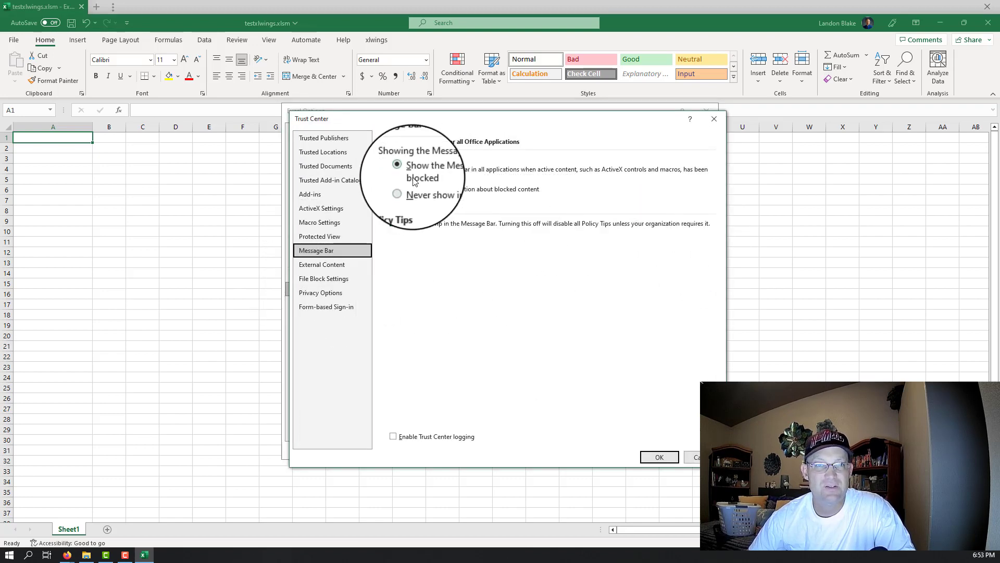
pyautogui.click(313, 222)
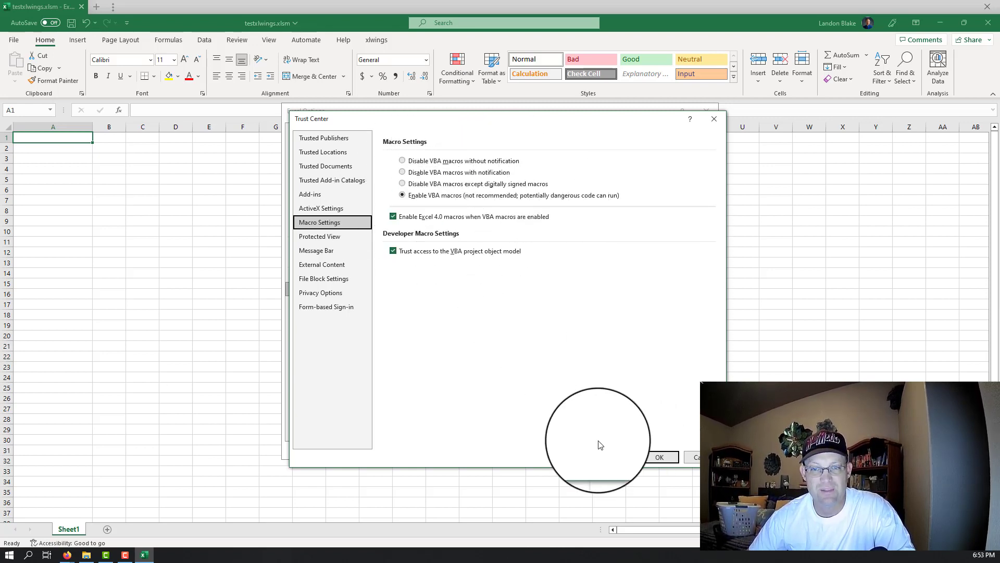
pyautogui.click(660, 457)
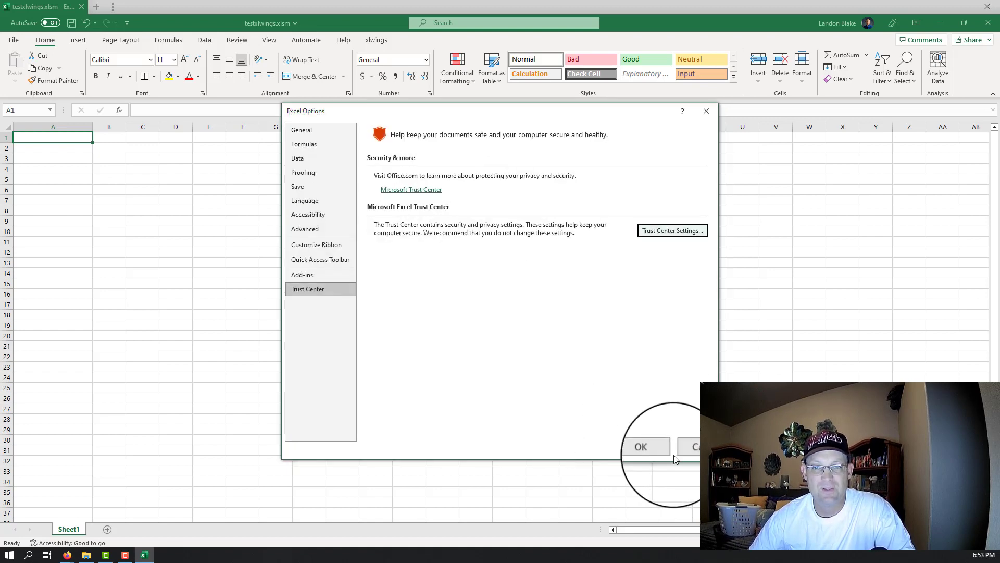
pyautogui.click(659, 455)
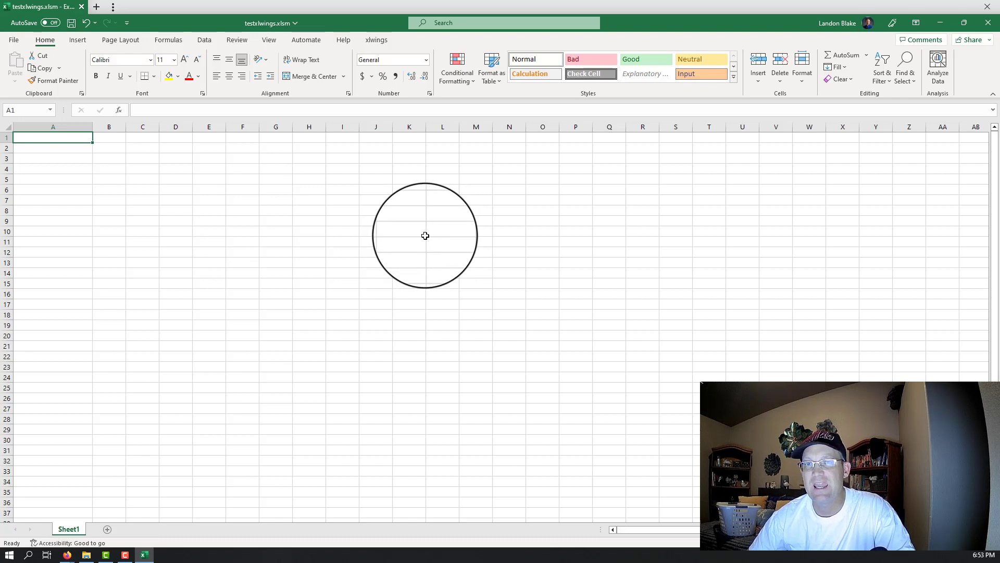
# Turn on the Developer main tab through Customize the Ribbon and show its commands.
pyautogui.rightClick(554, 38)
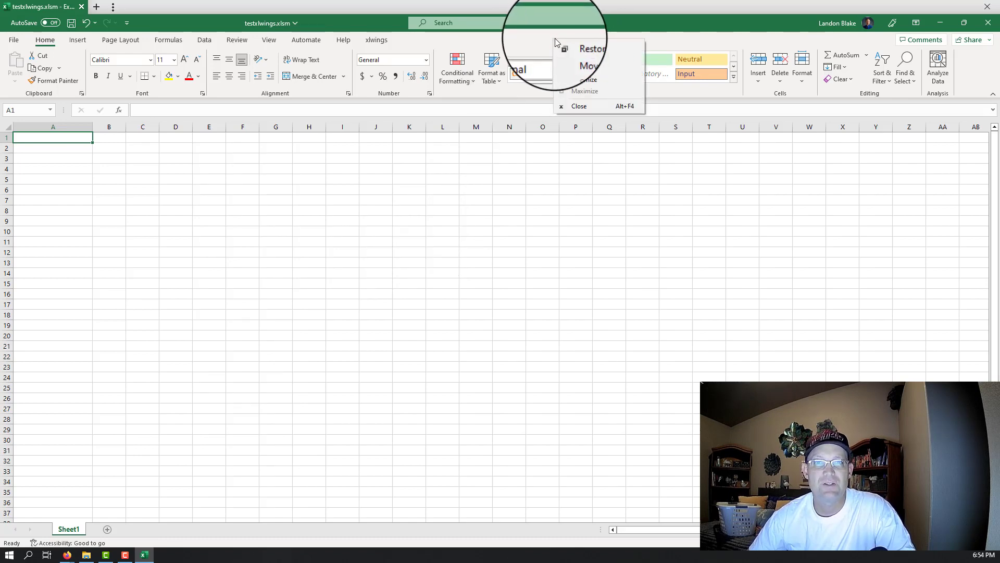
pyautogui.rightClick(965, 78)
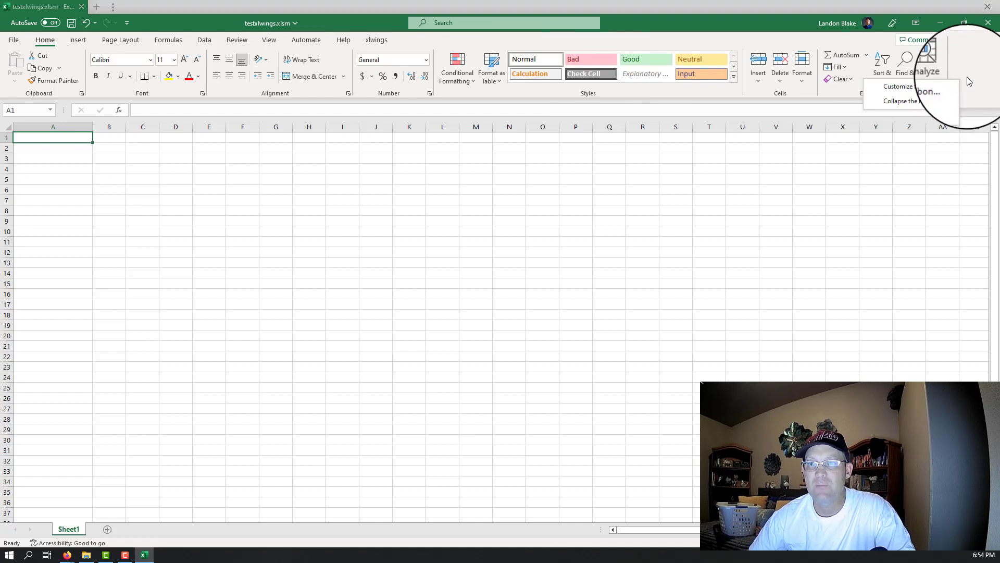
pyautogui.click(938, 89)
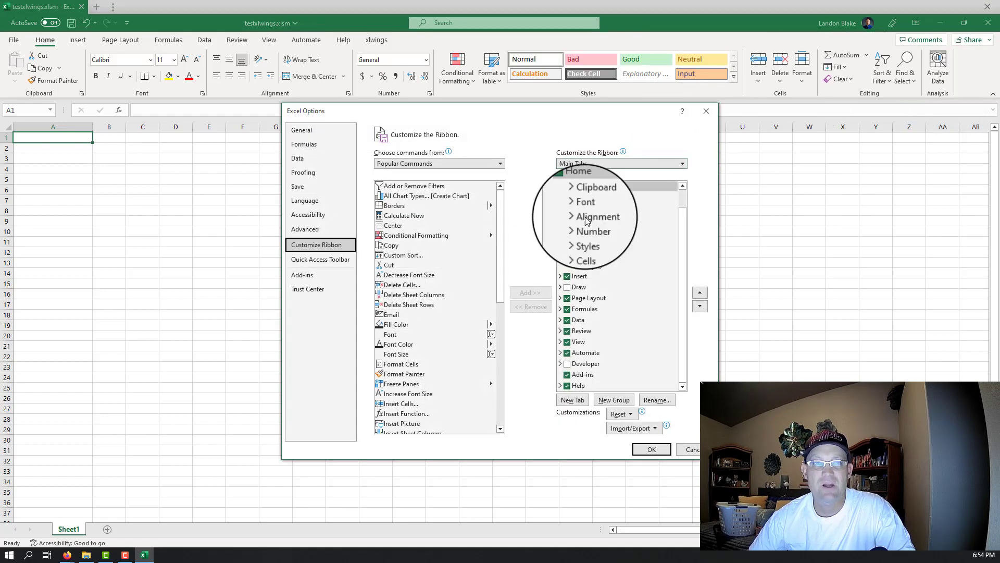
pyautogui.click(567, 363)
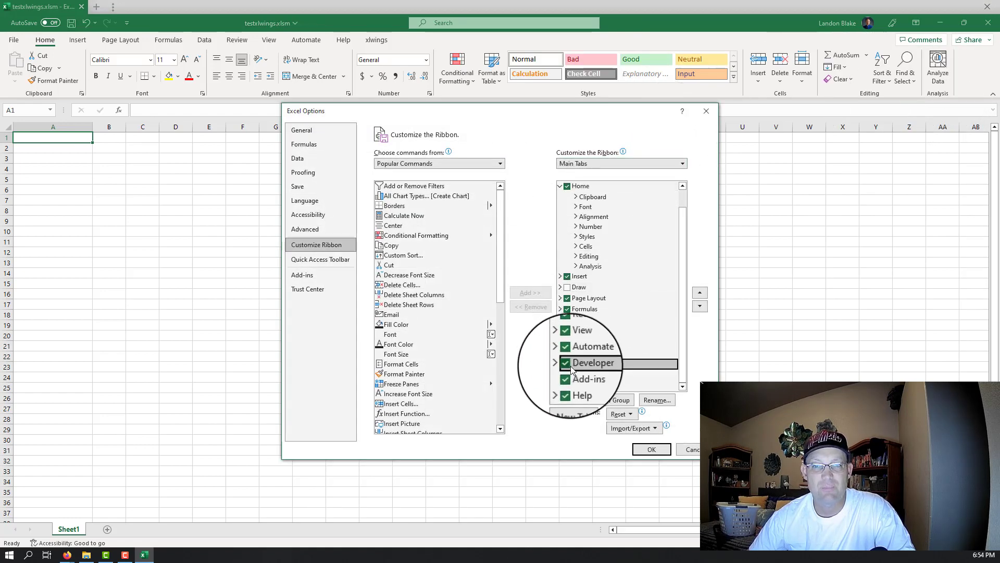
pyautogui.click(653, 449)
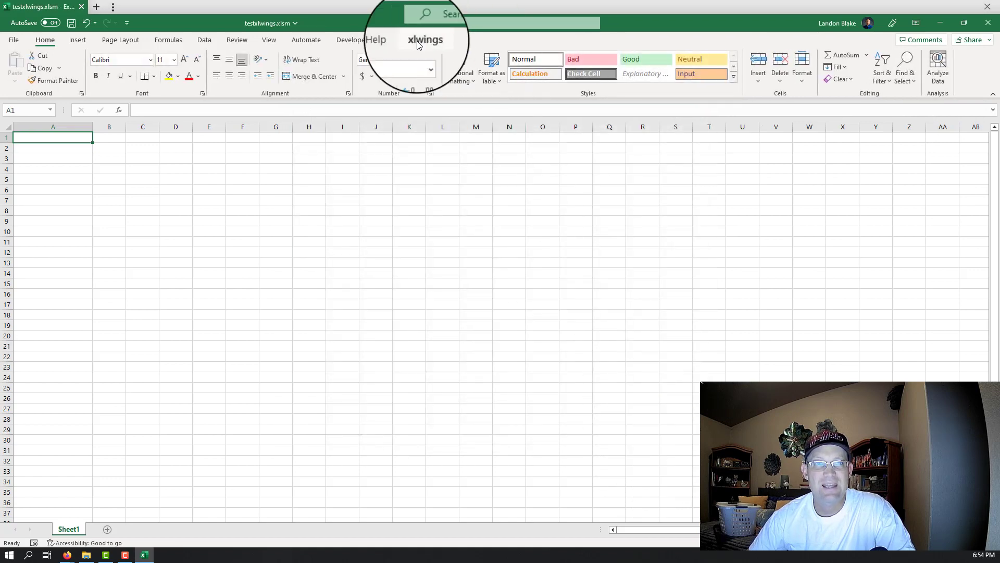
pyautogui.click(352, 40)
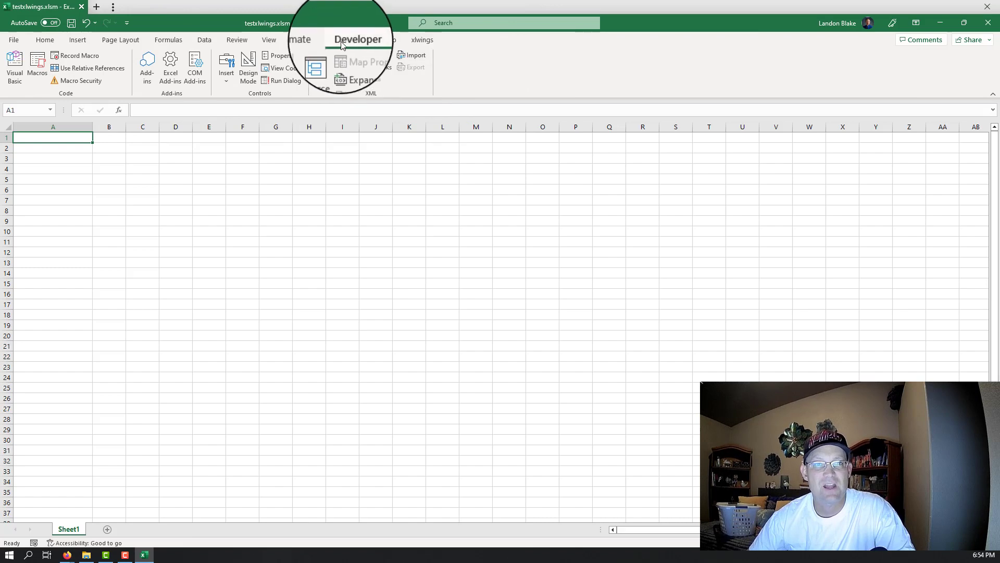
# In the Visual Basic editor, check the xlwings reference for the project, then close the editor.
pyautogui.click(20, 73)
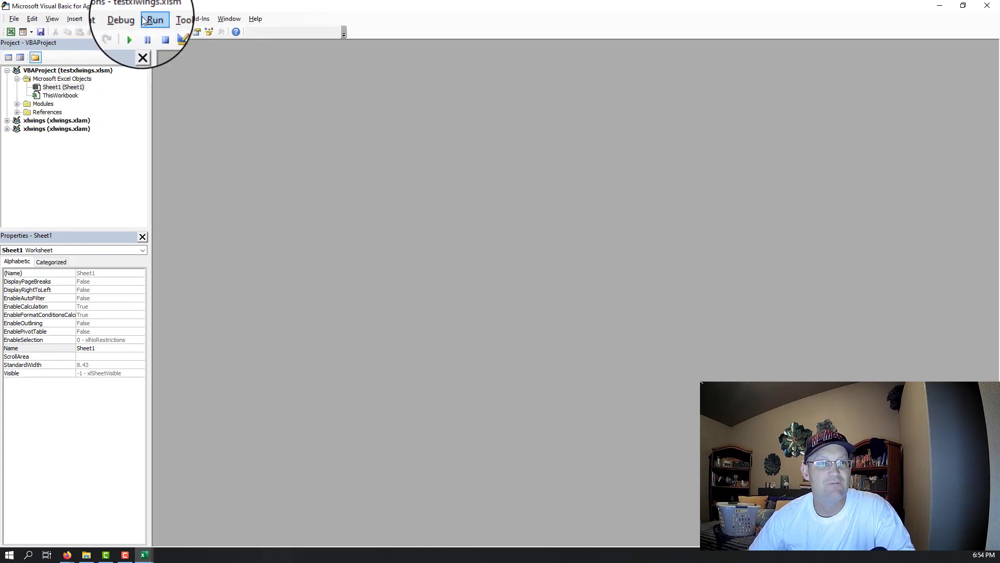
pyautogui.click(170, 23)
pyautogui.click(181, 31)
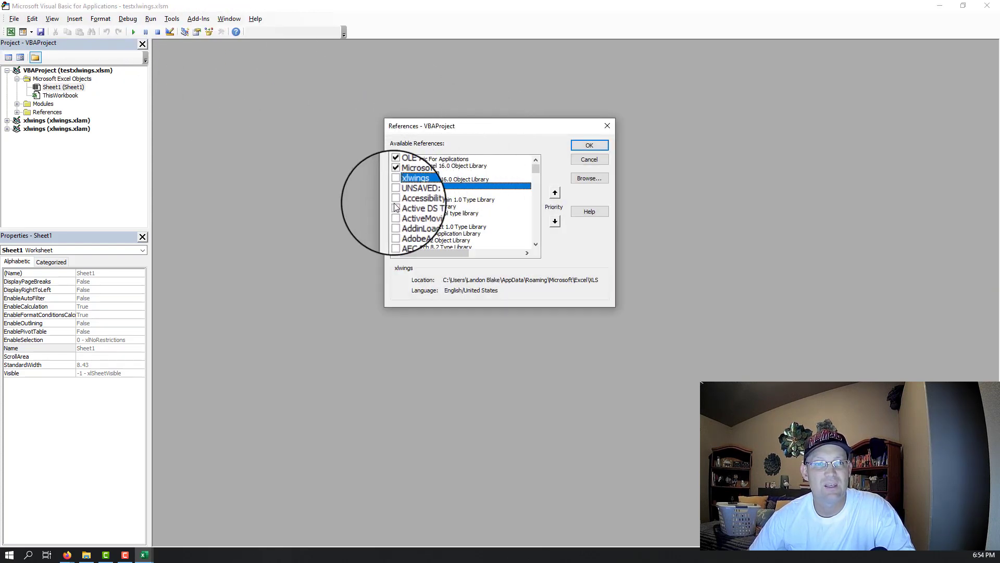
pyautogui.click(395, 186)
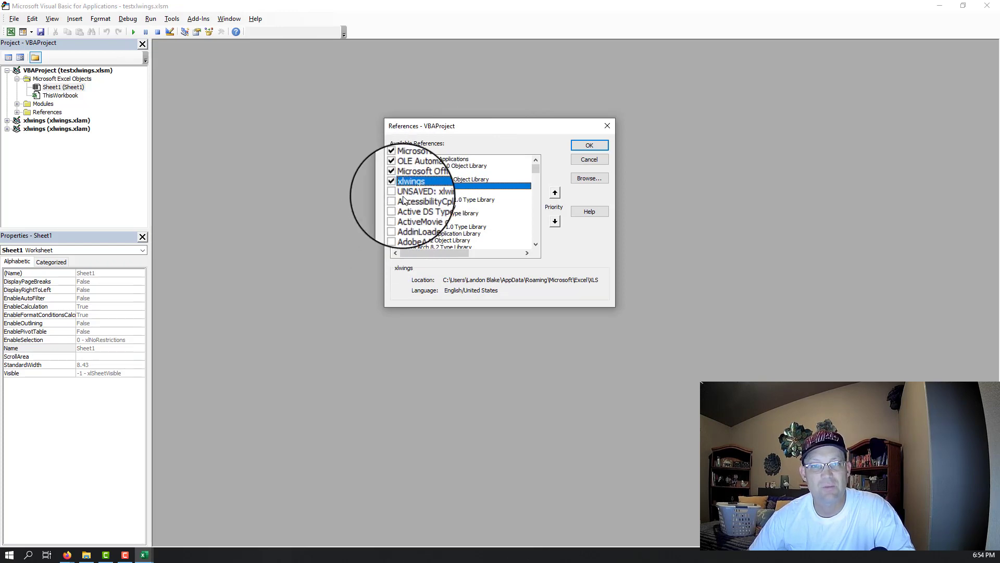
pyautogui.click(591, 148)
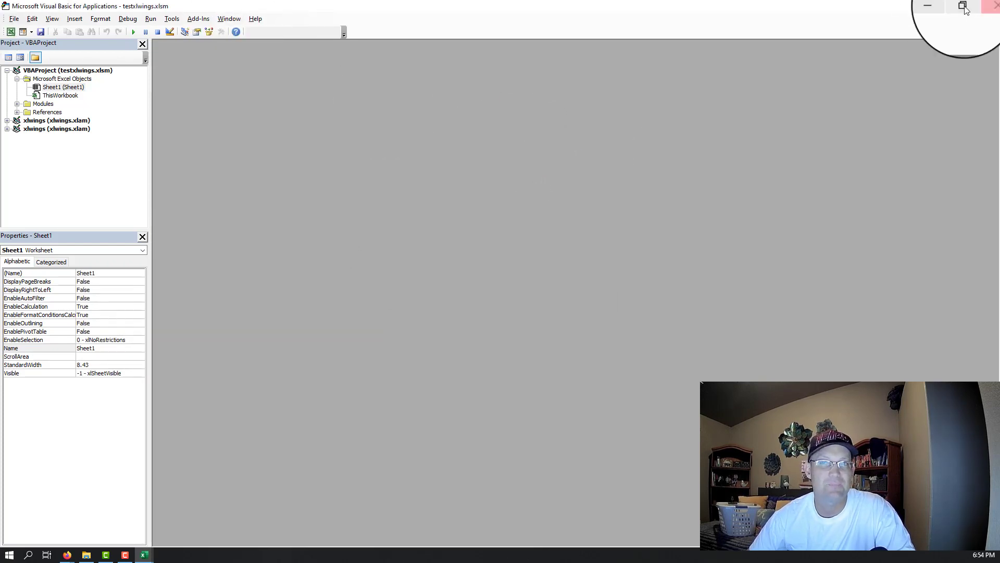
pyautogui.click(982, 10)
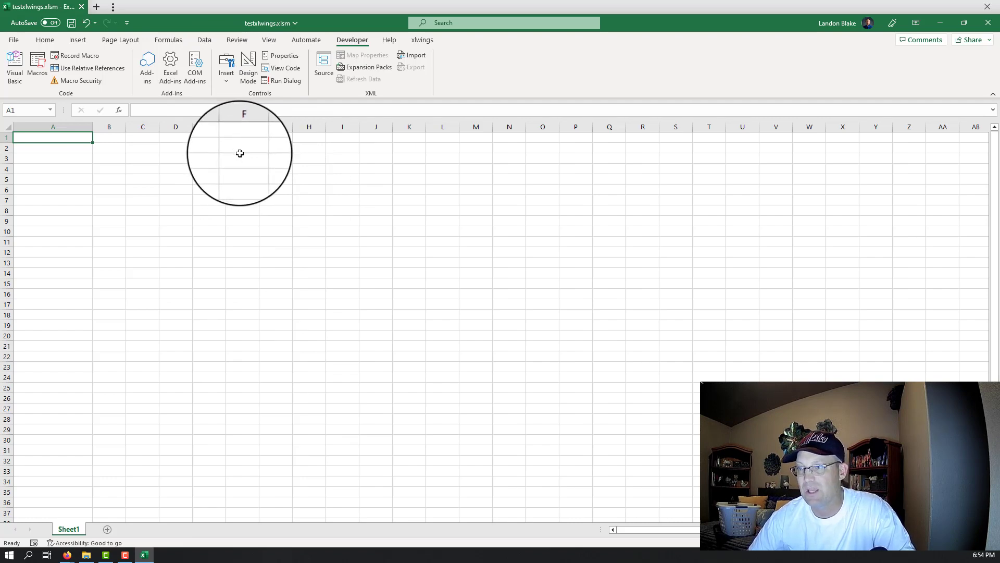
# On the xlwings tab, set the Interpreter field to the WPy64 python.exe path and commit it.
pyautogui.click(216, 202)
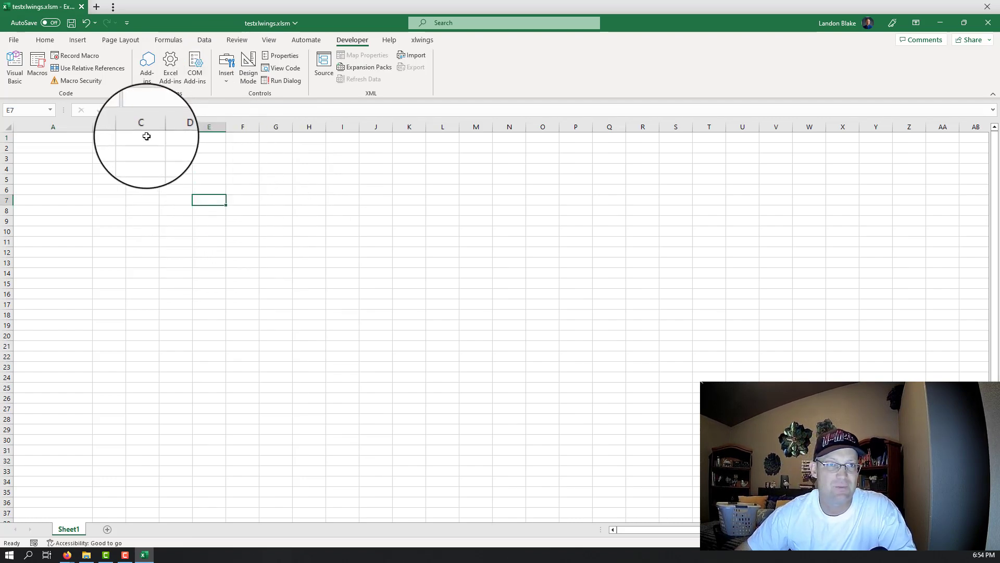
pyautogui.click(433, 40)
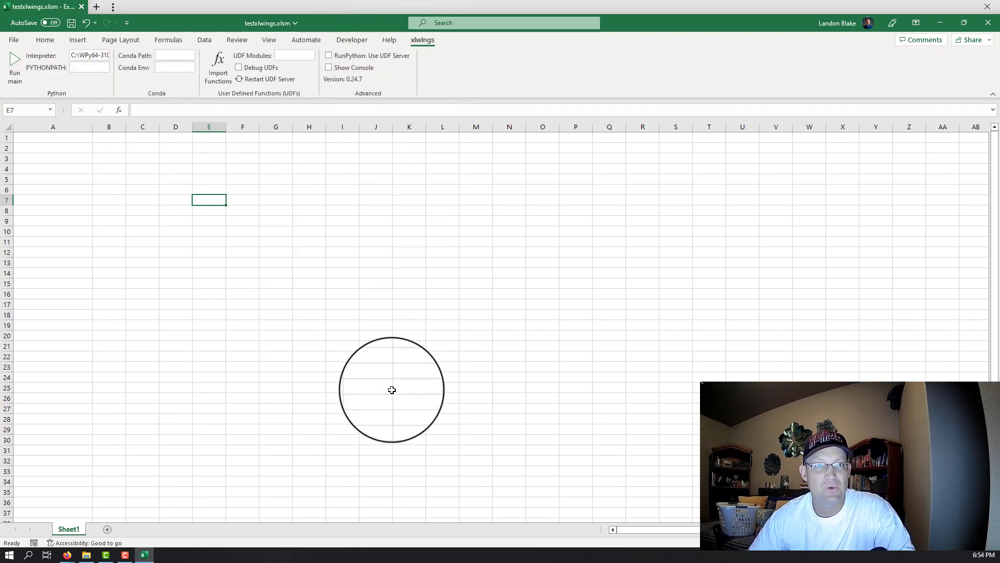
pyautogui.click(87, 556)
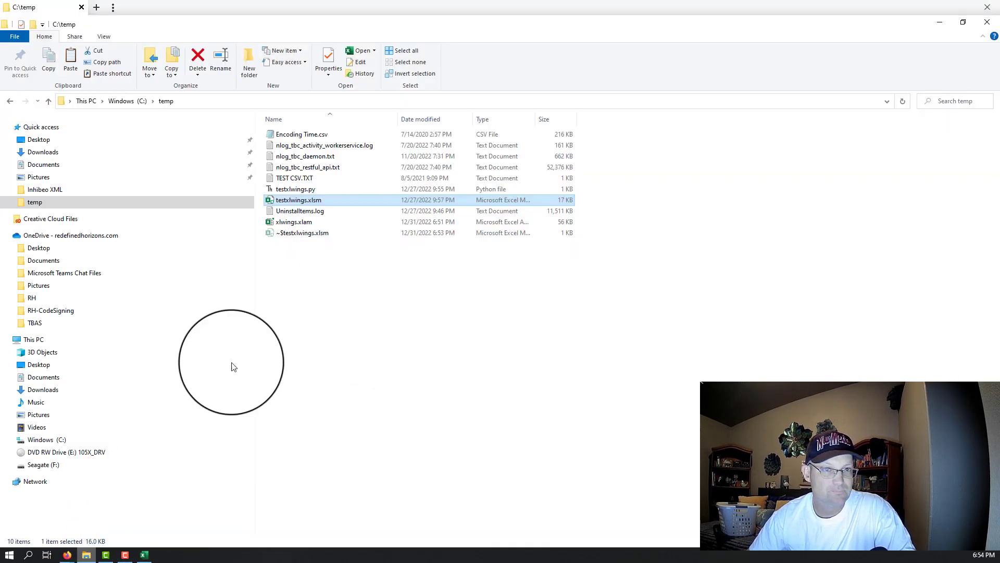
pyautogui.click(143, 557)
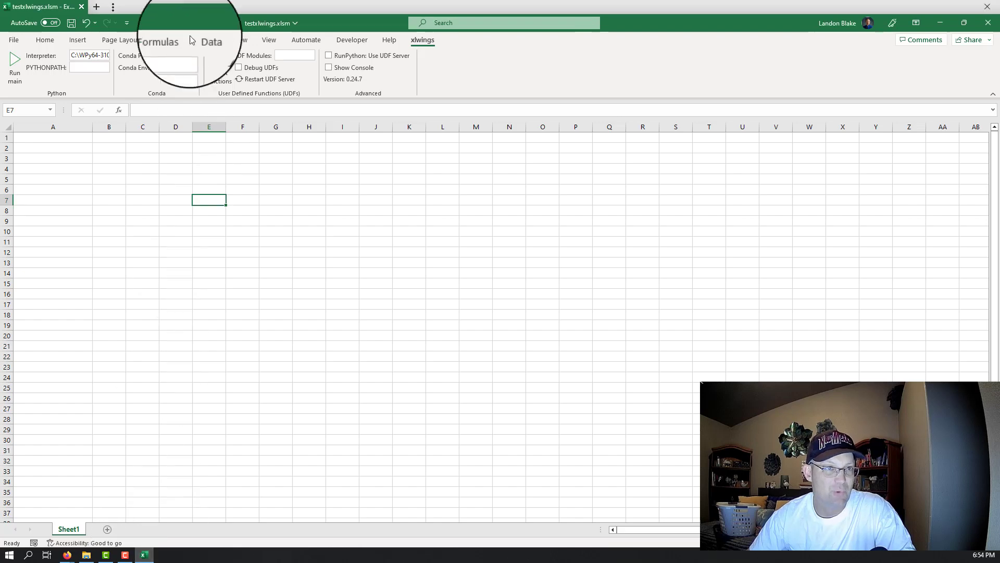
pyautogui.click(73, 56)
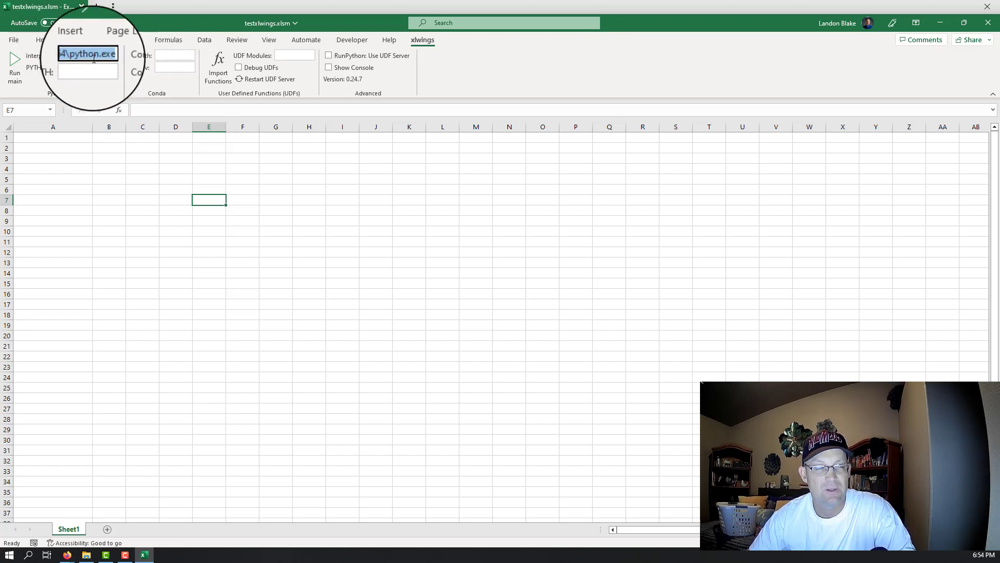
pyautogui.click(113, 274)
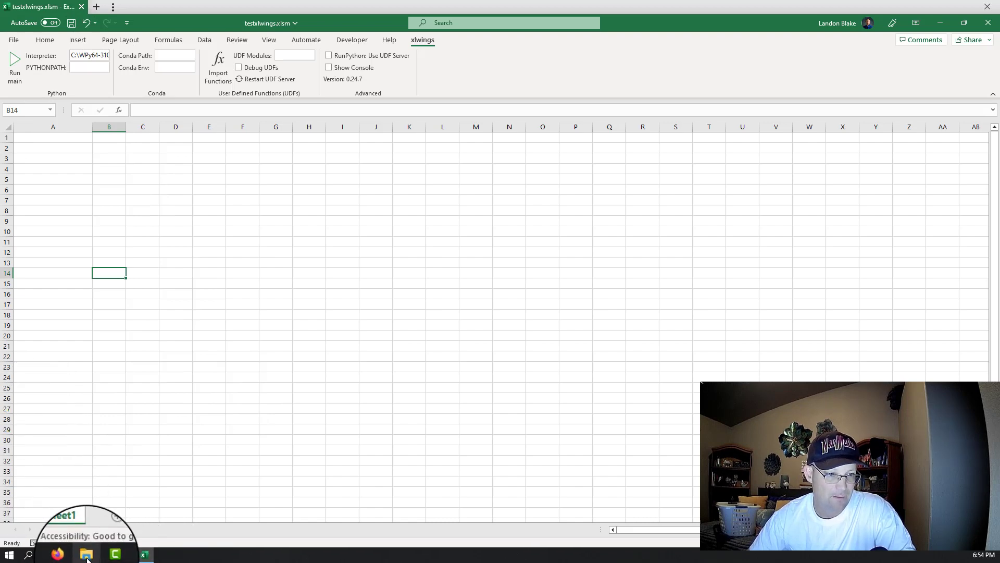
pyautogui.click(87, 556)
# In the C:\temp folder, bring up the context menu for testxlwings.py.
pyautogui.click(308, 200)
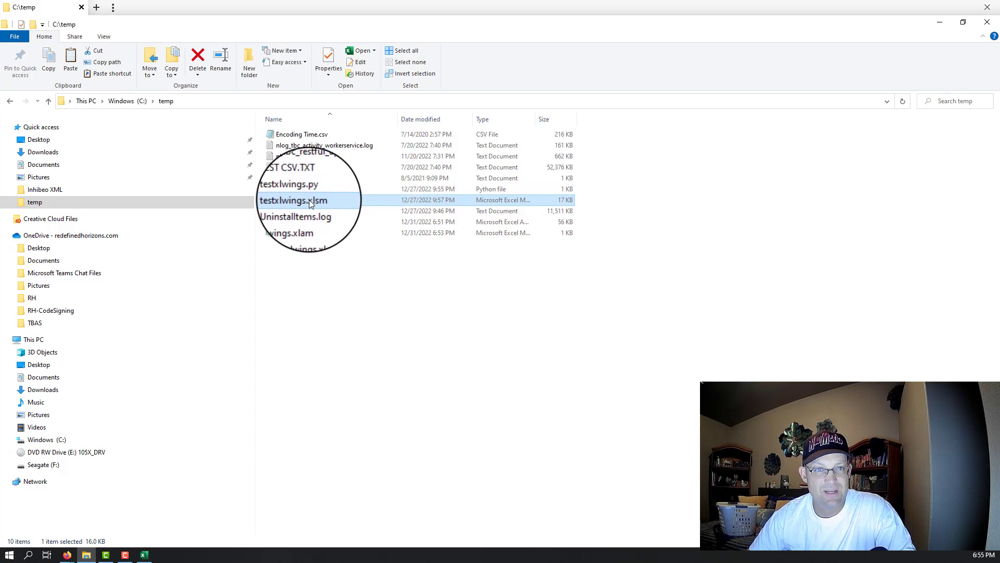
pyautogui.click(328, 243)
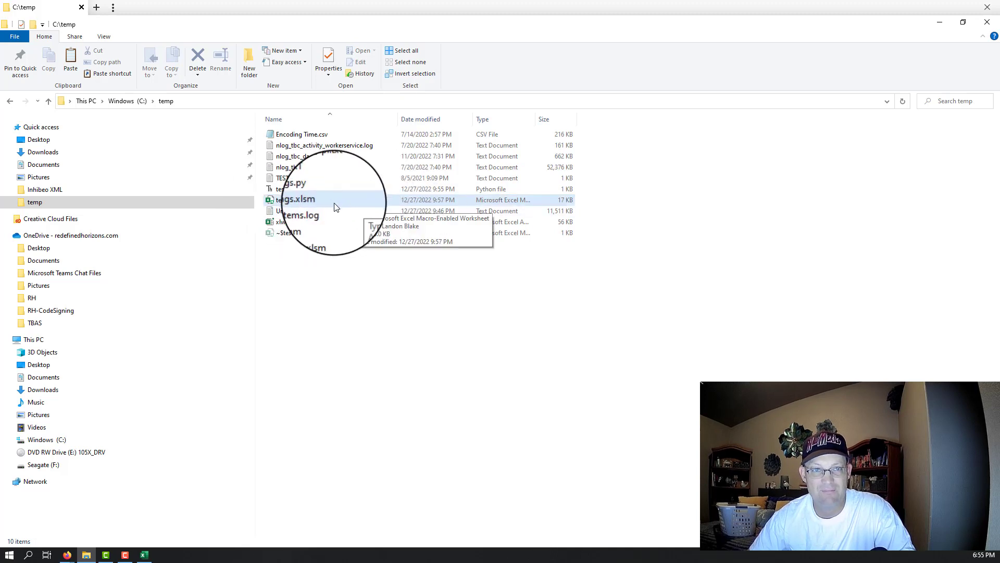
pyautogui.click(304, 193)
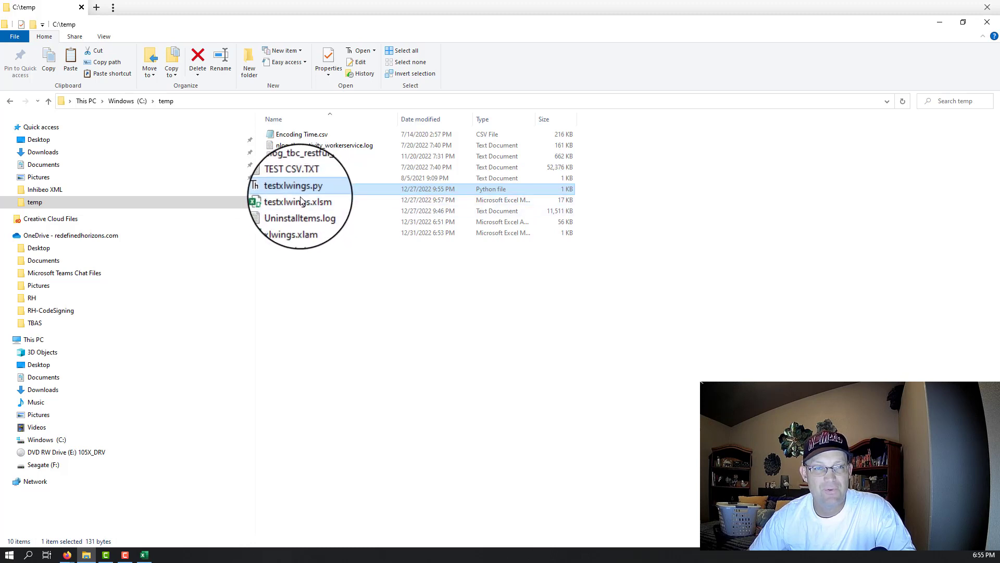
pyautogui.click(300, 201)
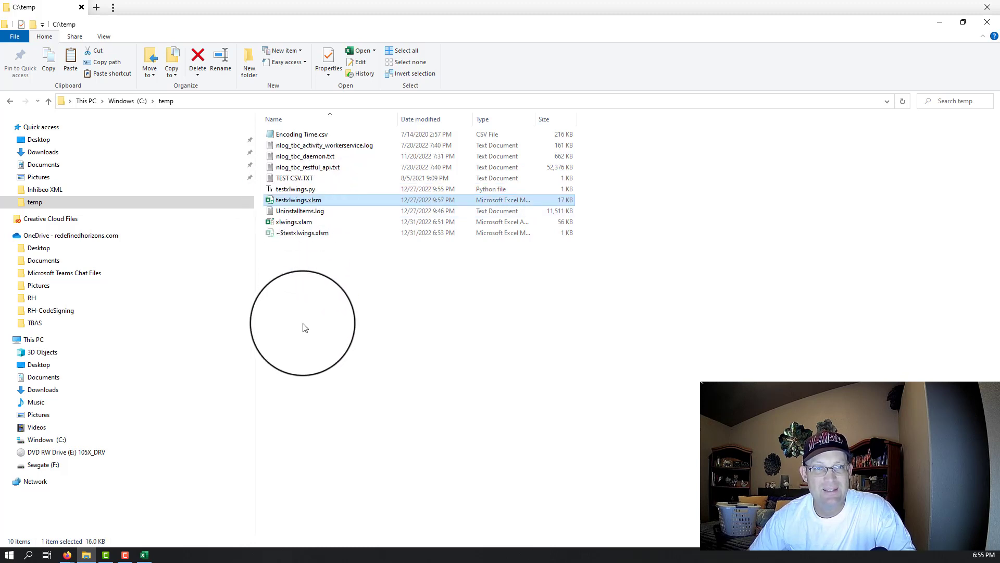
pyautogui.rightClick(304, 192)
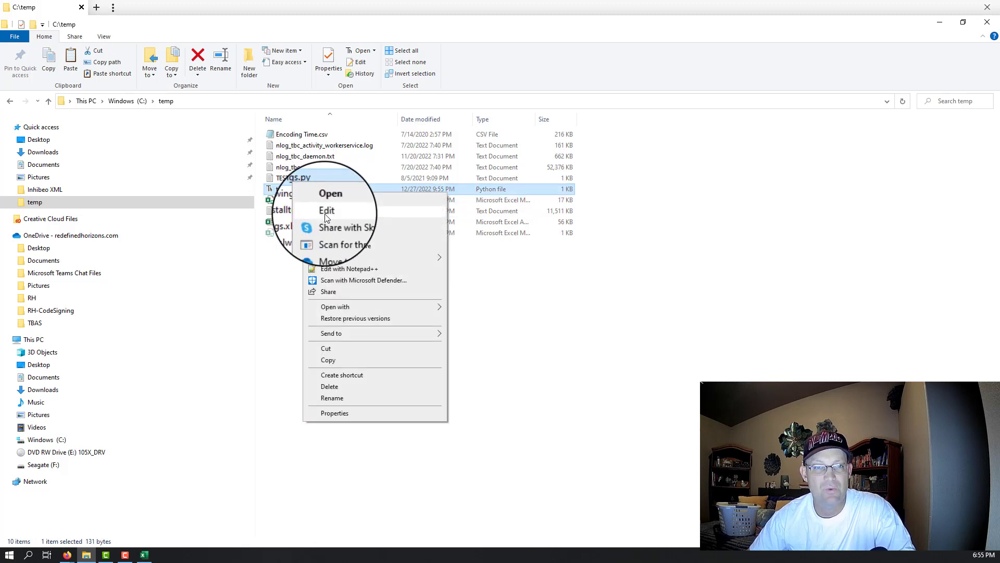